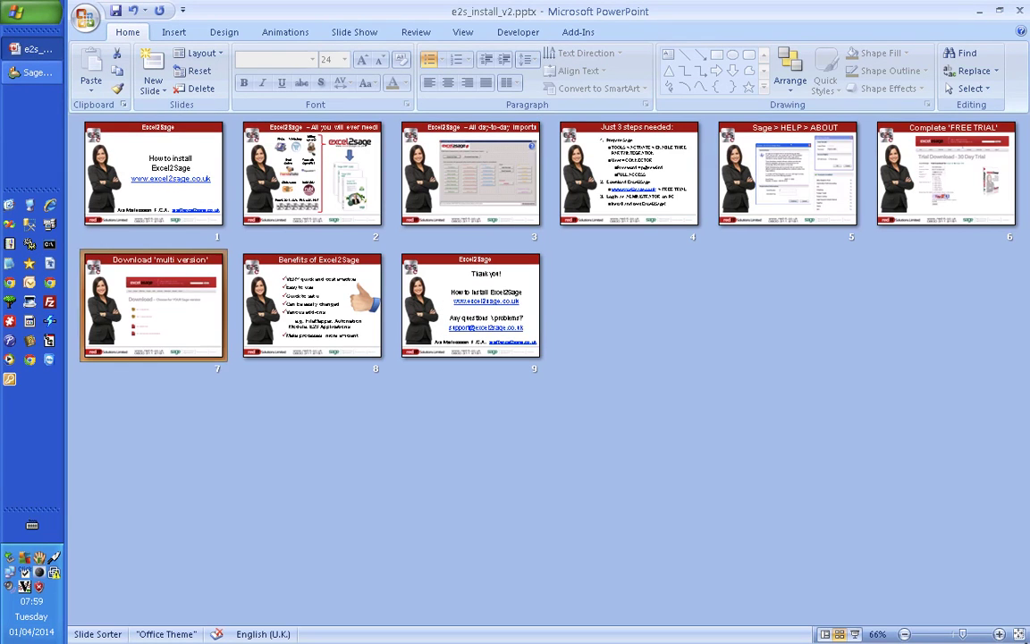
Switch to Sage 50 Accounts and open the customer list.
left_click(37, 72)
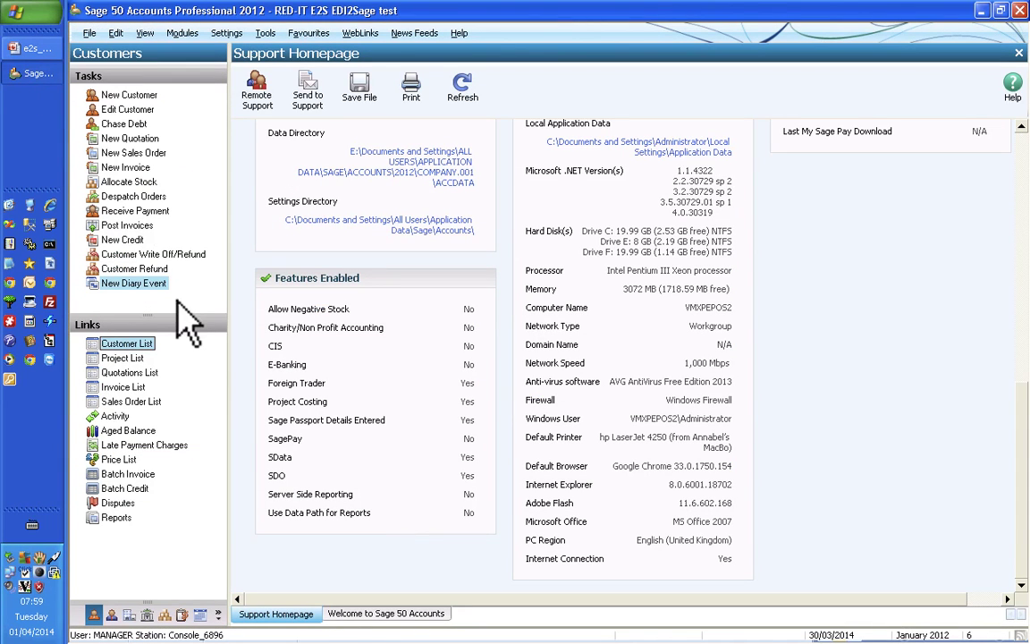
left_click(136, 347)
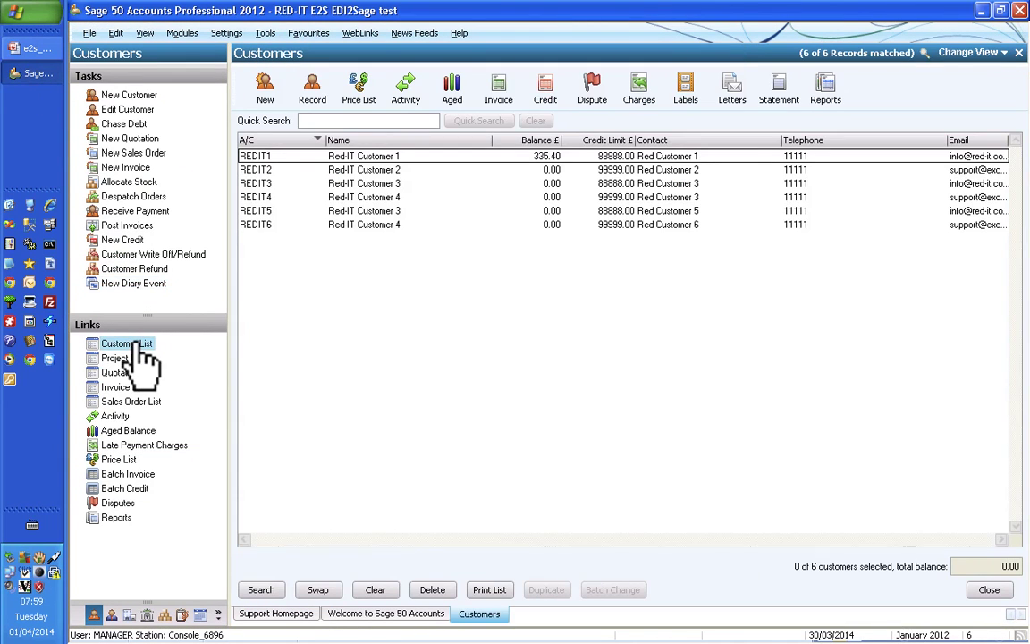
View the Enable 3rd Party Integration registration form, allowing all other open windows to be closed, and cancel without registering.
left_click(267, 34)
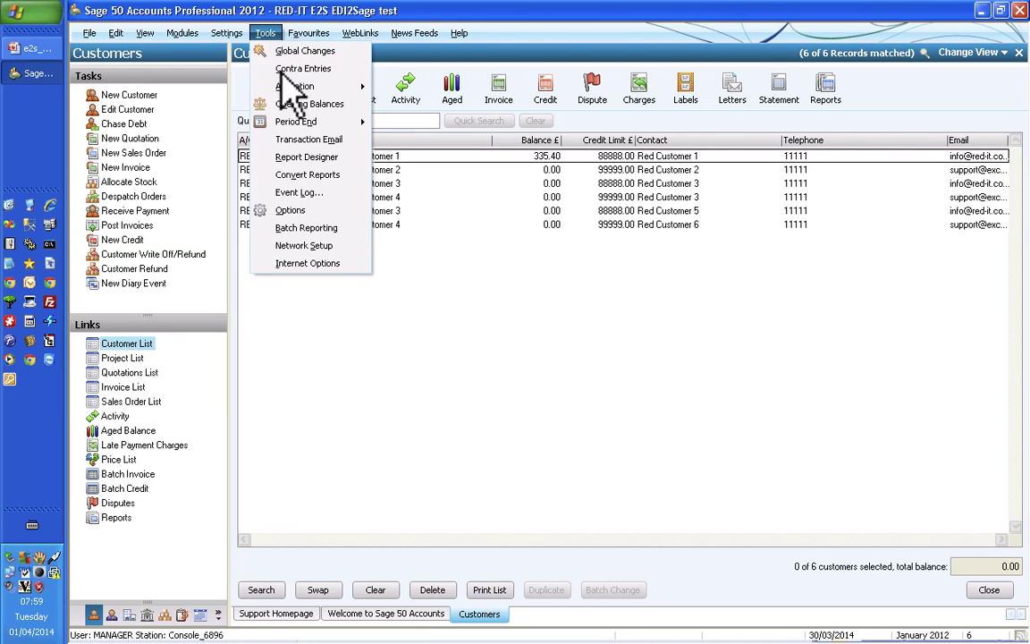
mouse_move(282, 87)
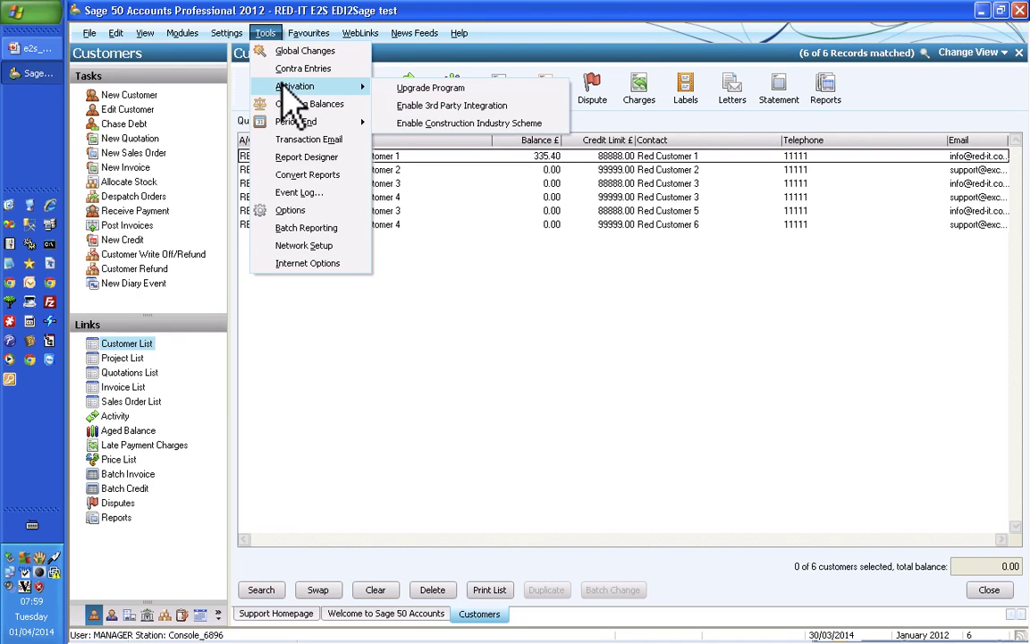
left_click(427, 107)
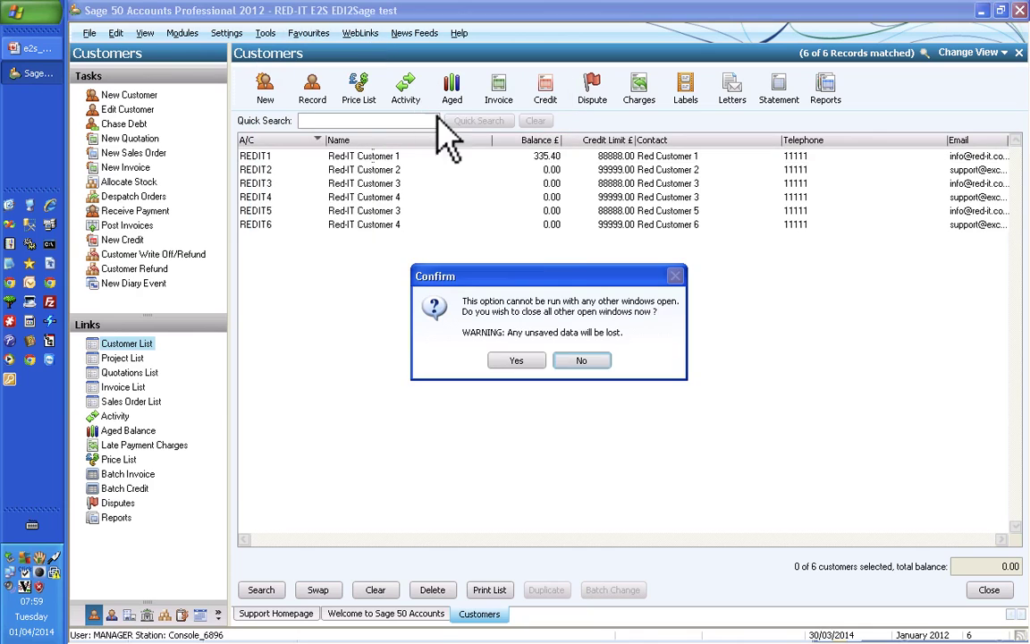
left_click(516, 361)
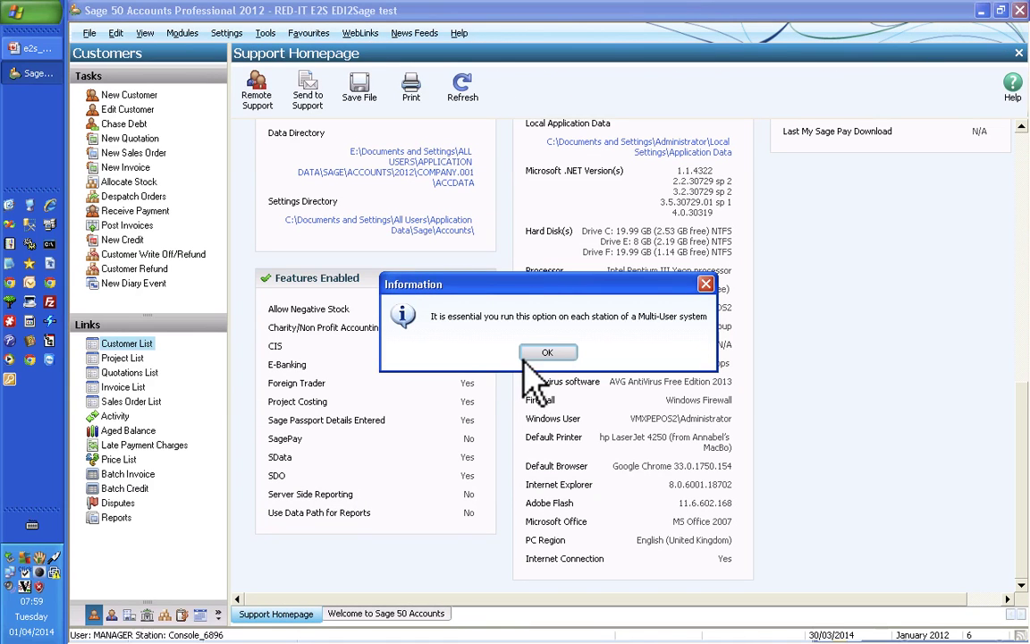
left_click(540, 353)
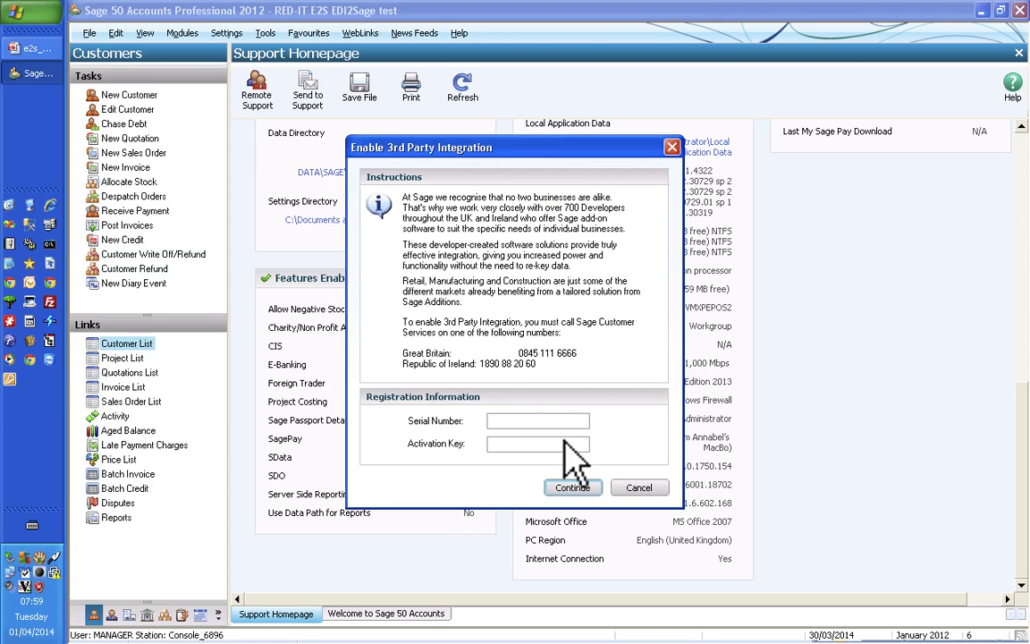
left_click(637, 487)
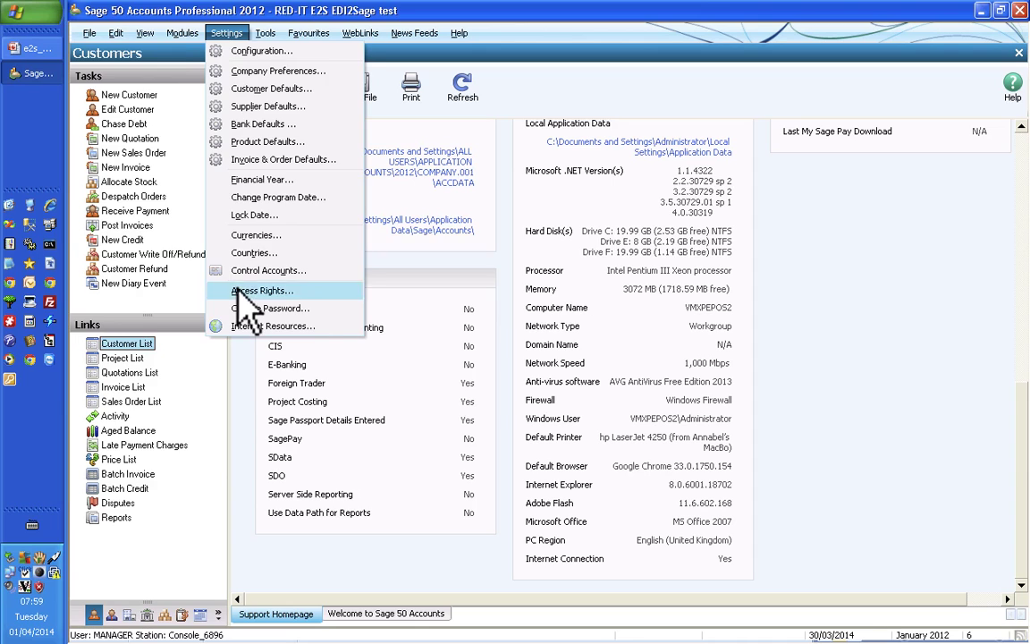
Review the access details of the connector user in the User Access Rights settings and close them.
left_click(239, 290)
double_click(412, 326)
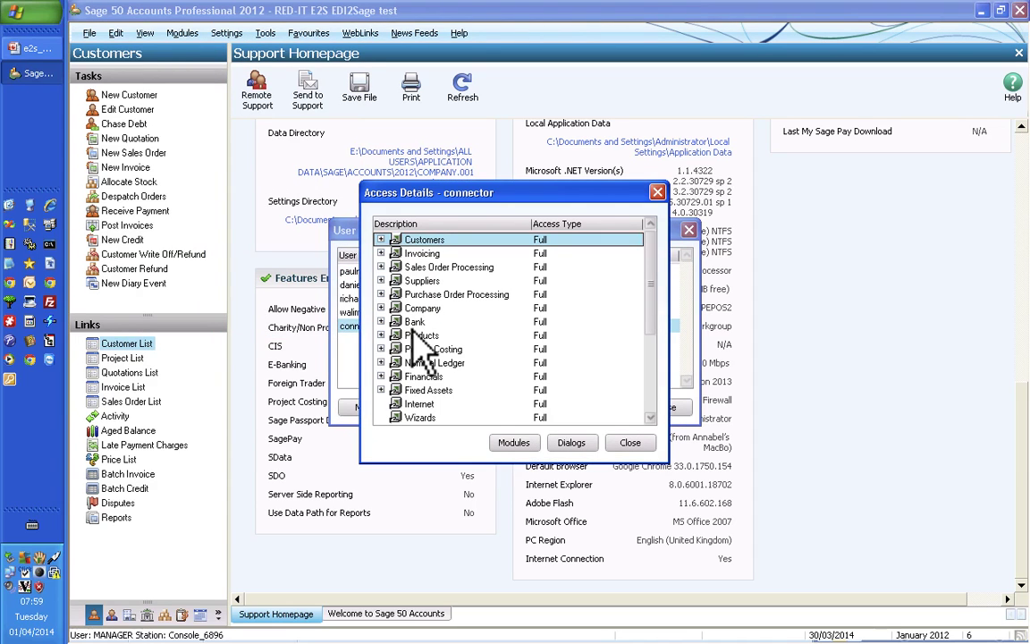
left_click(626, 442)
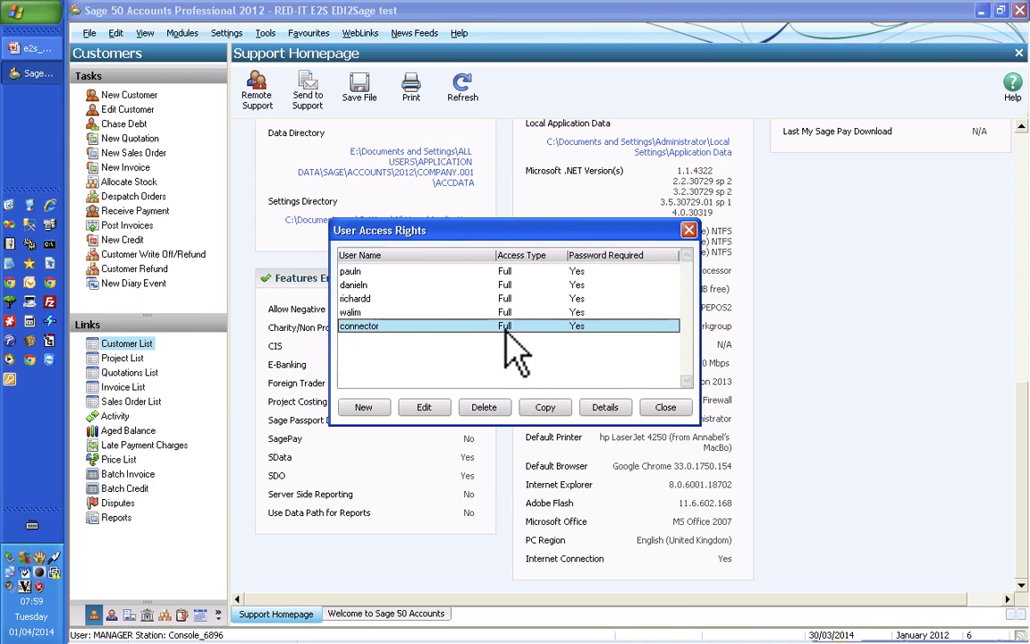
left_click(663, 408)
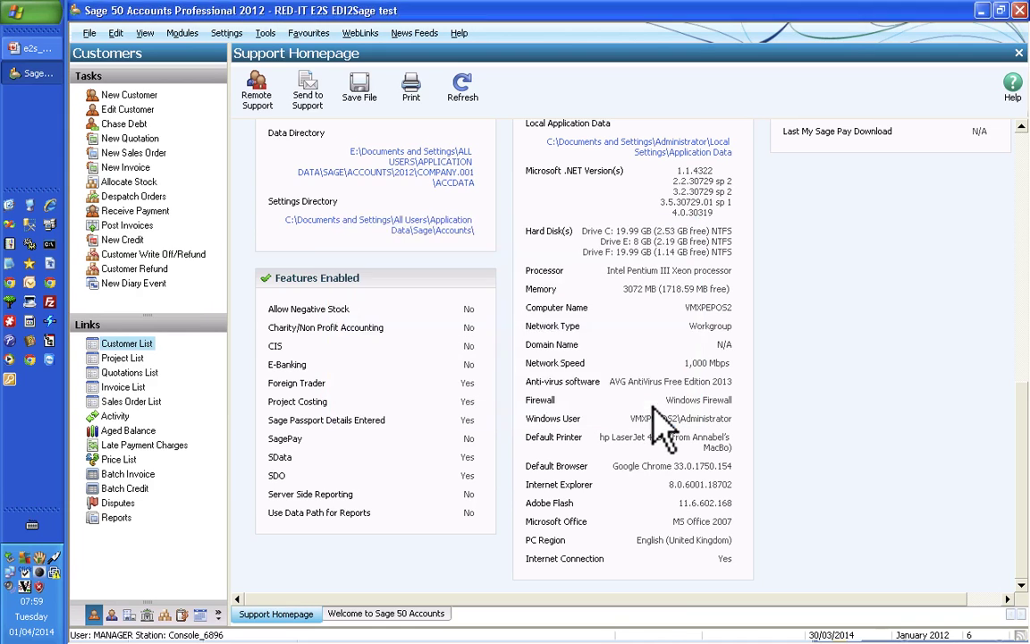
Reopen the customer list and minimise the Sage and PowerPoint windows to reach the desktop.
left_click(139, 345)
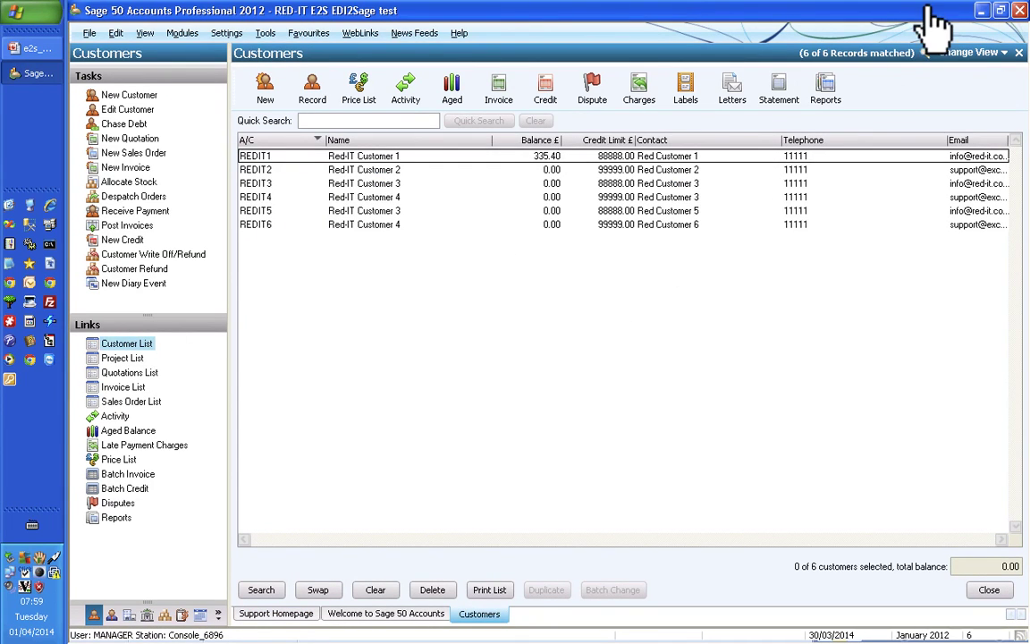
left_click(983, 12)
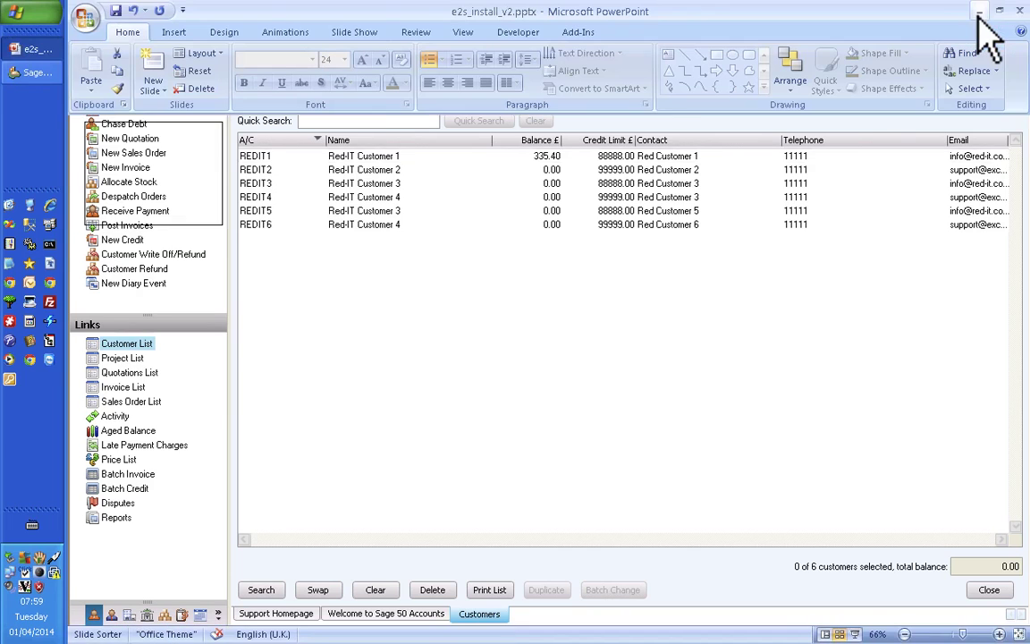
left_click(983, 12)
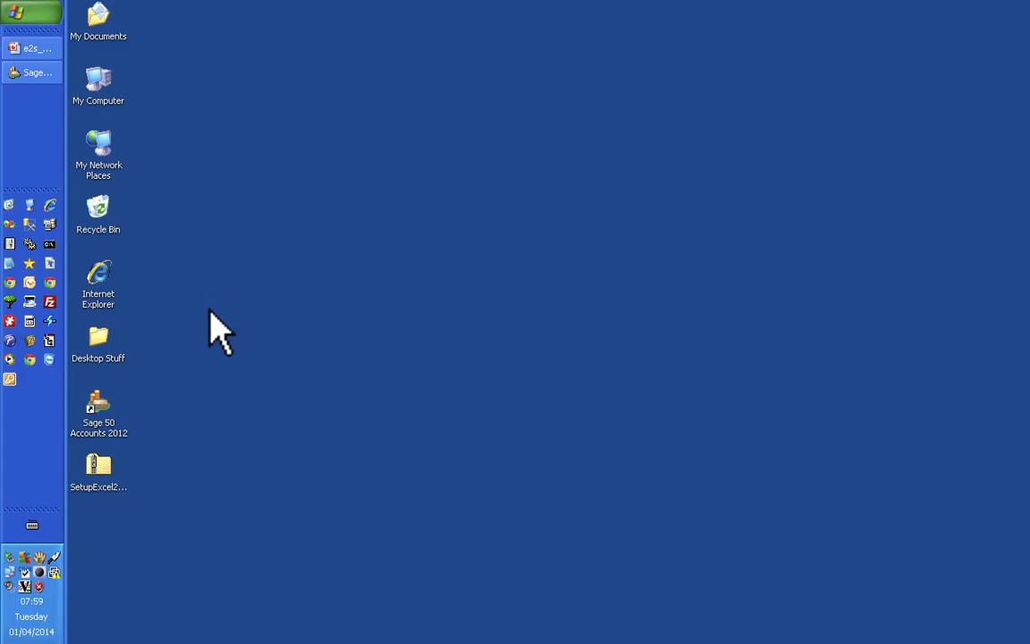
Open the SetupExcel2Sage zip on the desktop and run SetupExcel2Sage.exe without extracting the files.
double_click(101, 465)
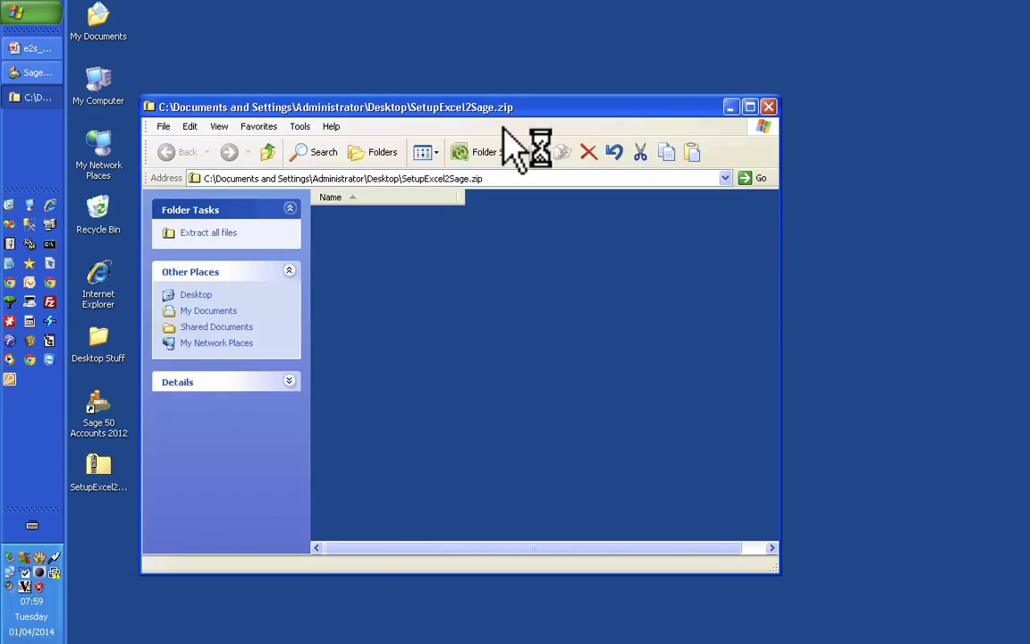
left_click(381, 242)
double_click(382, 241)
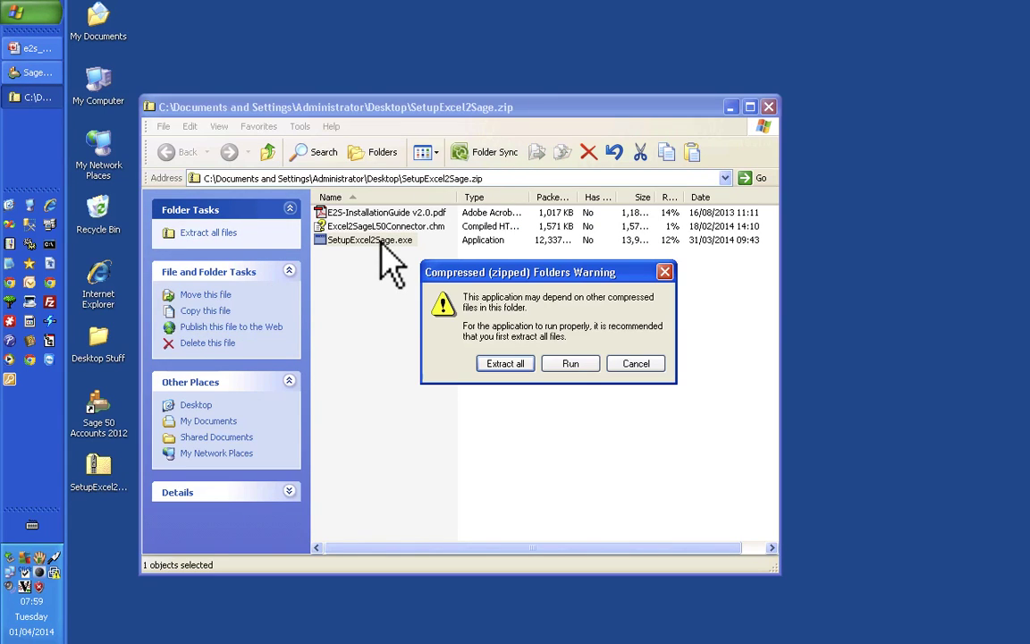
left_click(570, 363)
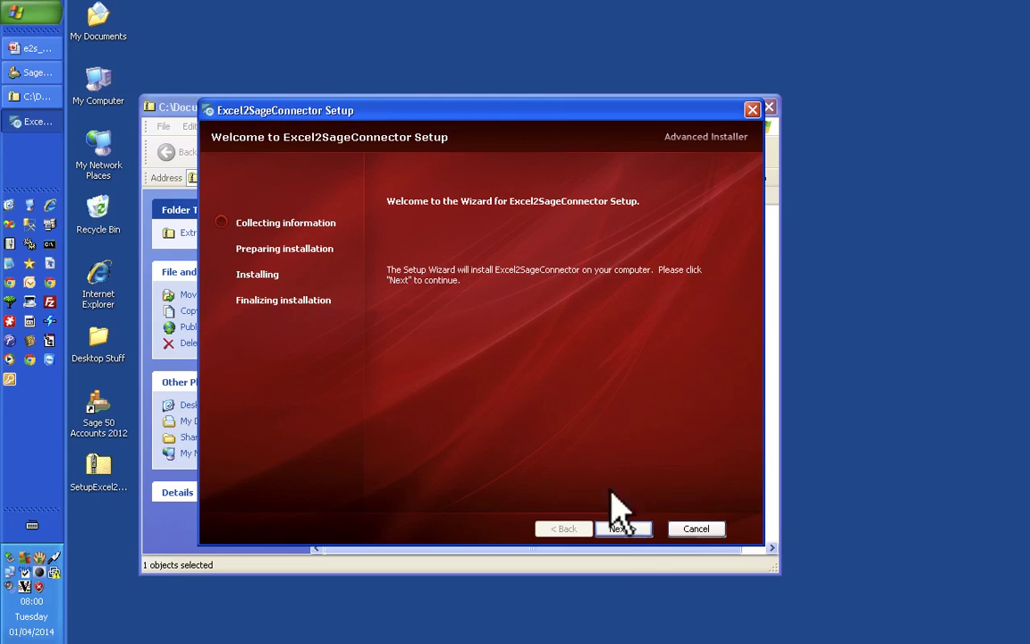
Keep the Desktop and Start Menu Programs folder shortcuts in the setup wizard and accept the licence agreement.
left_click(622, 531)
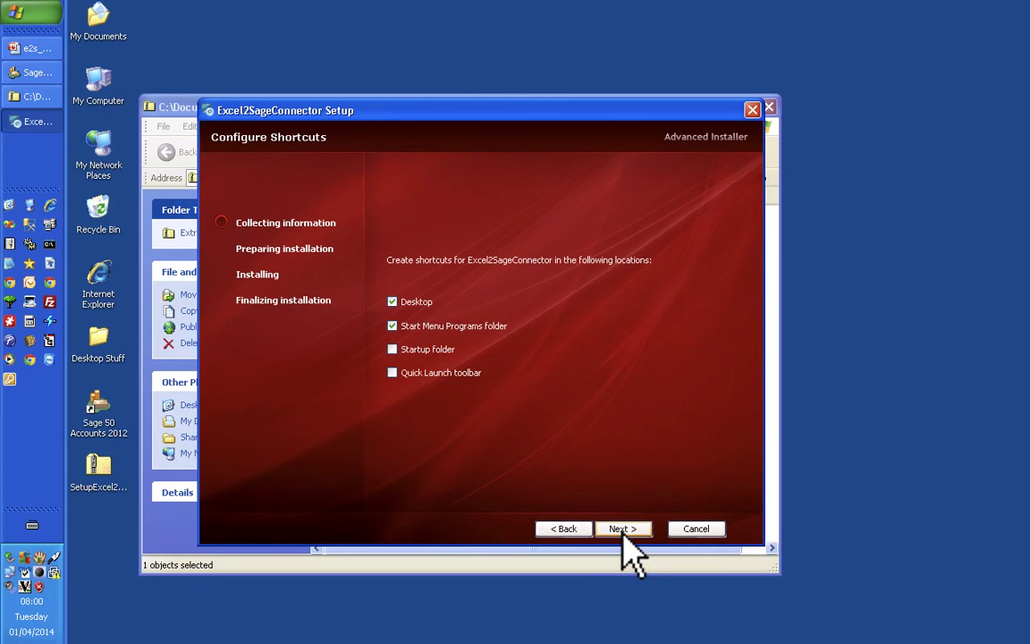
left_click(623, 531)
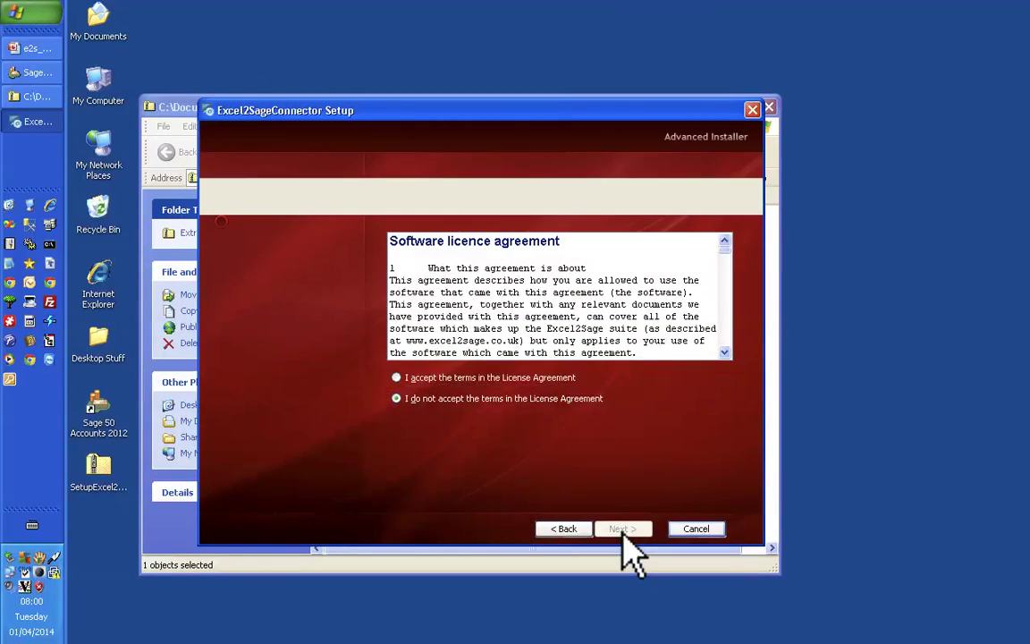
left_click(536, 378)
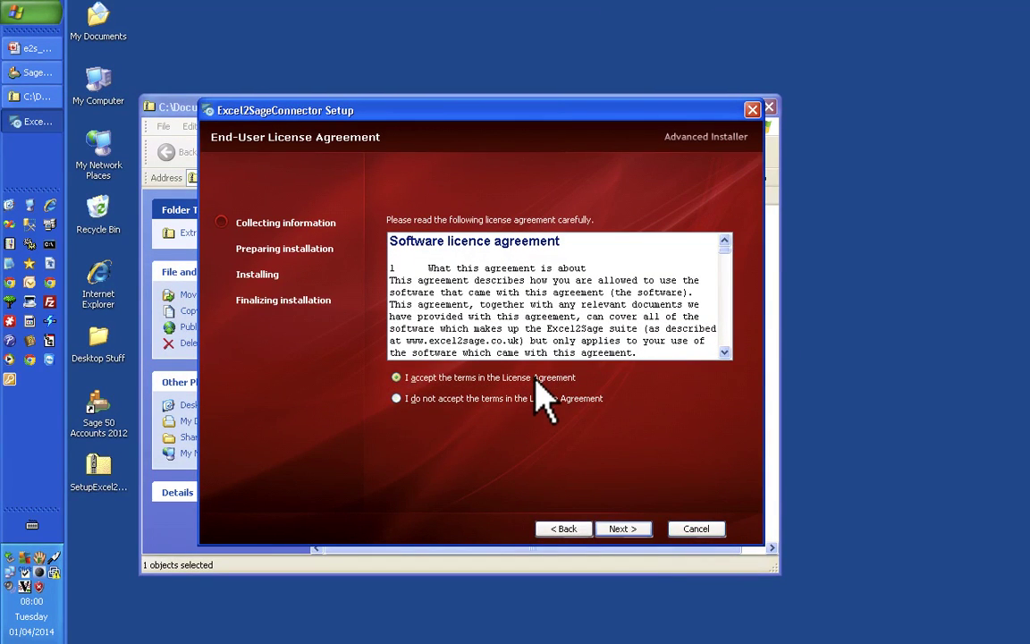
left_click(630, 531)
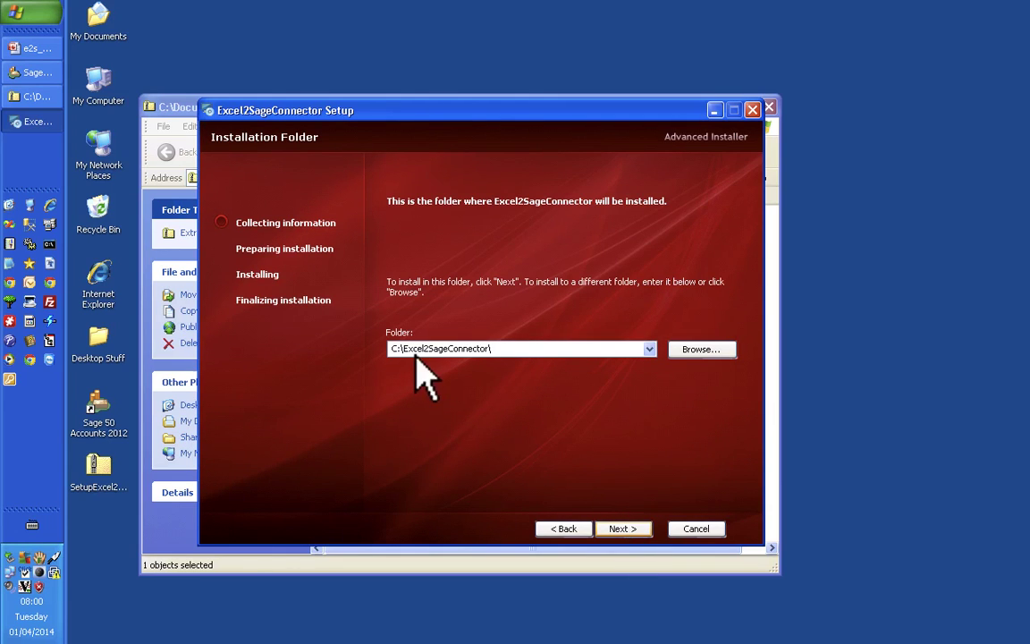
Install Excel2SageConnector into C:\Excel2SageConnector\, finish the setup without viewing the readme, and close the zip folder window.
left_click(616, 528)
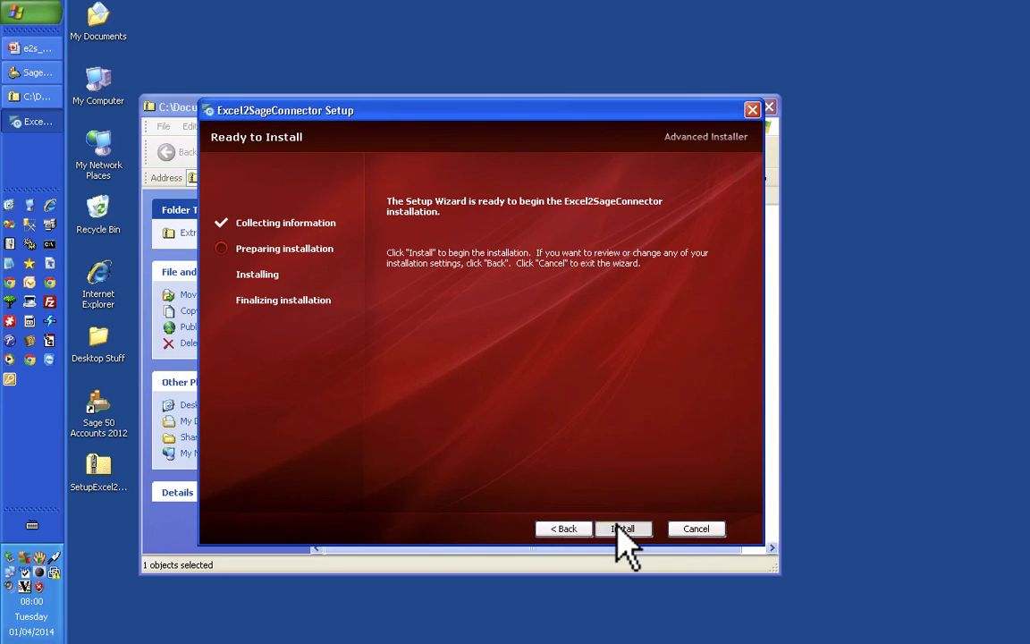
left_click(616, 527)
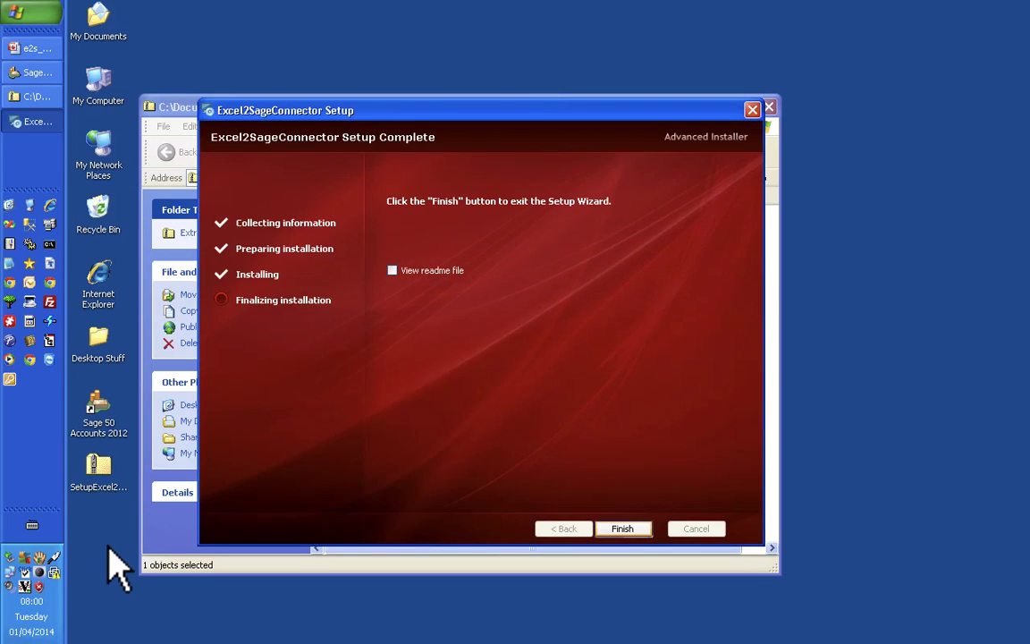
left_click(622, 528)
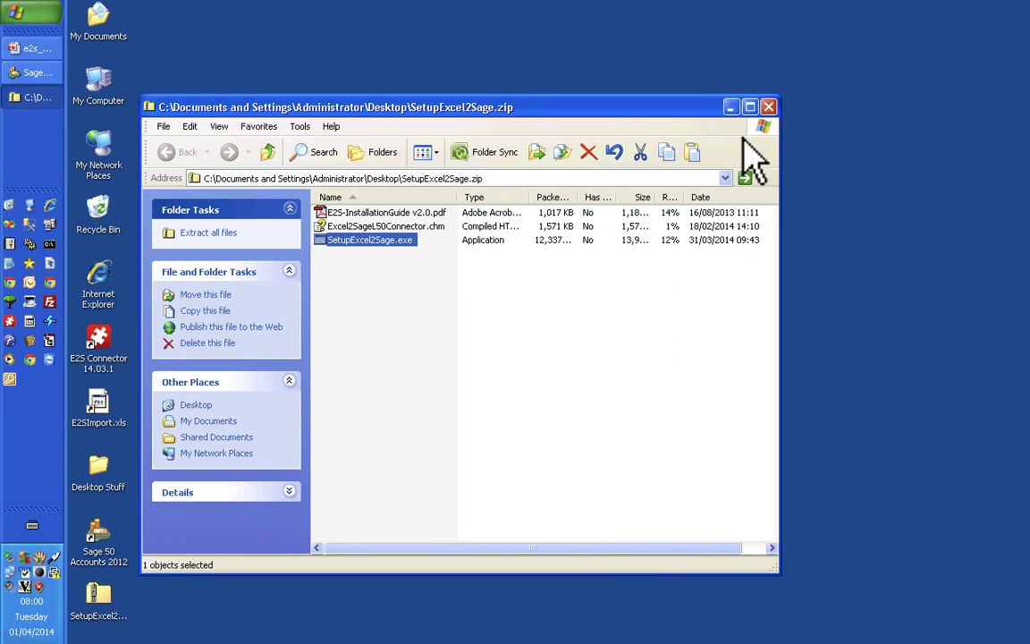
left_click(768, 108)
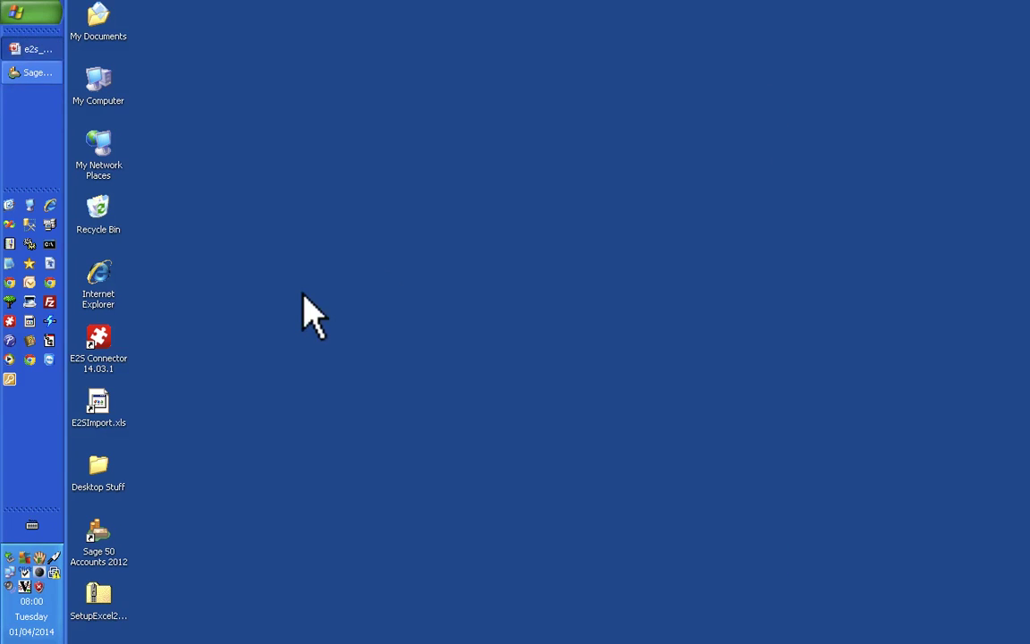
Open E2SImport.xls from the desktop and look through its Customers, CustomerAddresses and SalesInvoices sheets.
double_click(98, 407)
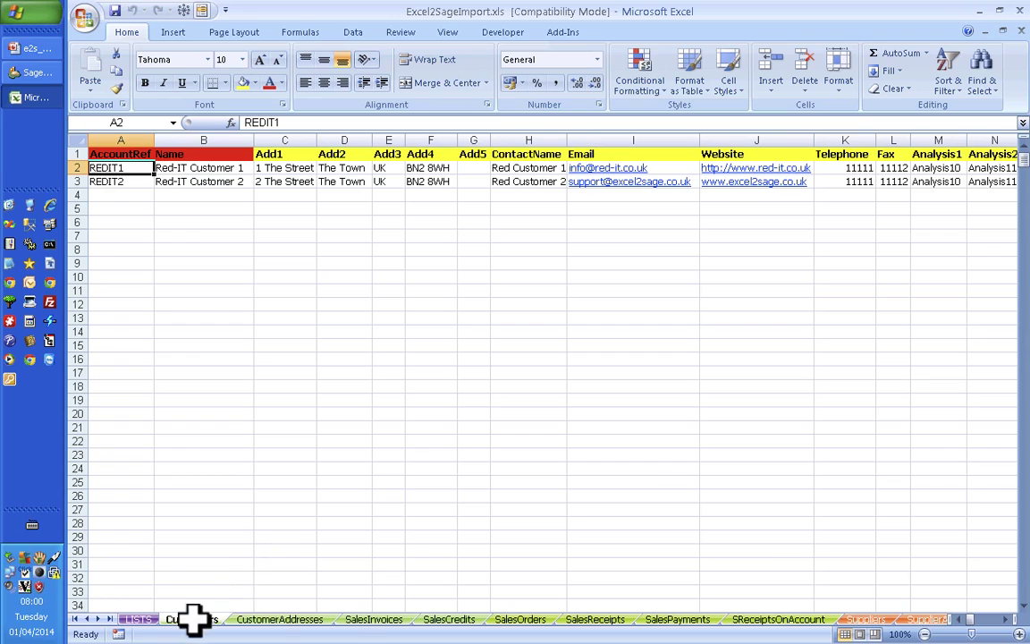
left_click(253, 621)
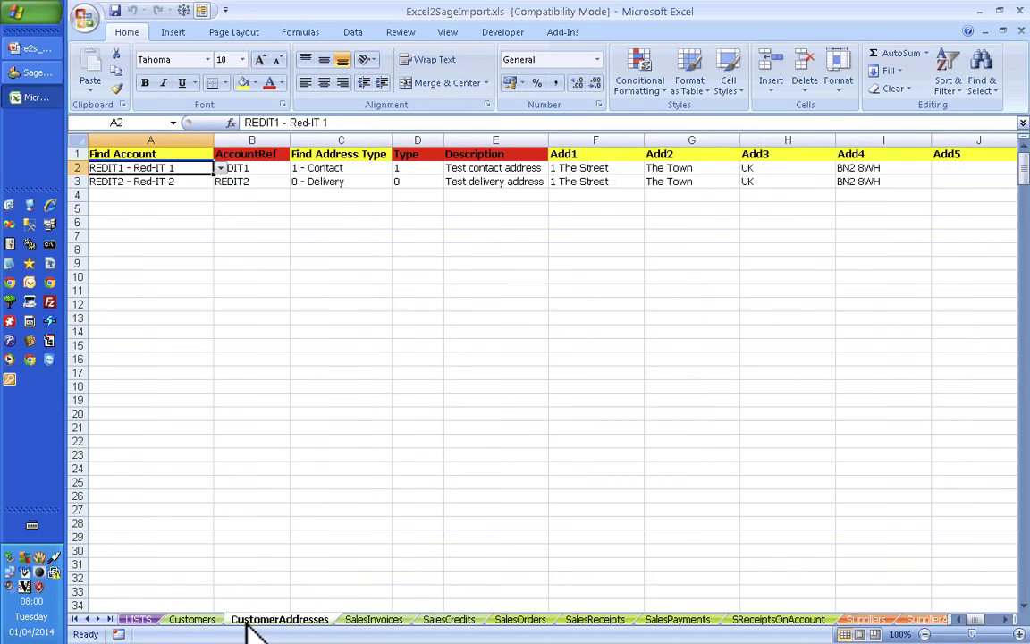
left_click(375, 620)
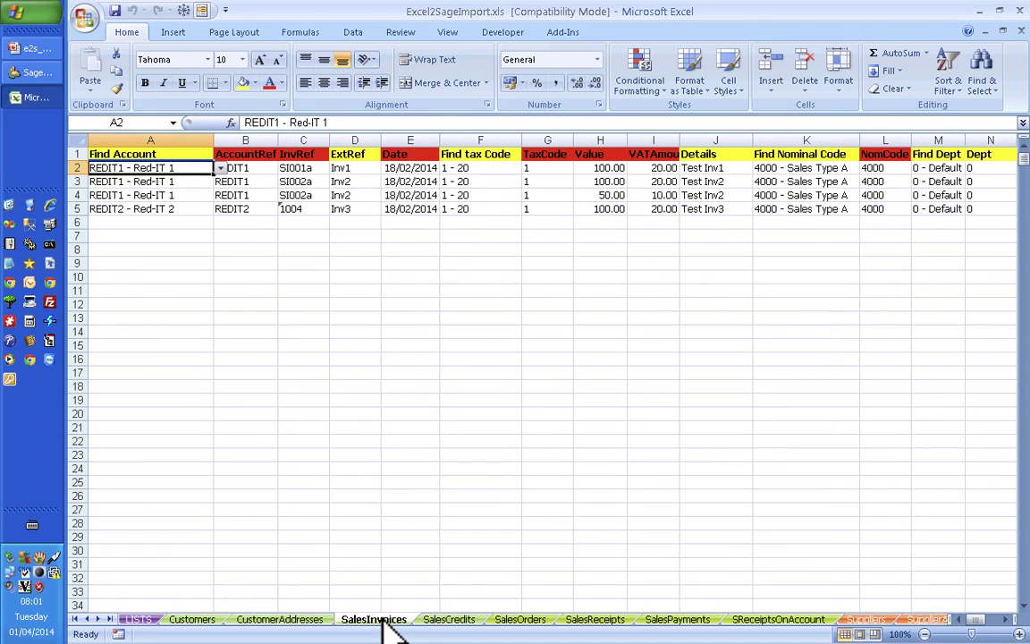
Enter a new telephone number for Red-IT Customer 1 in cell K2 of the Customers sheet and save the workbook.
left_click(202, 620)
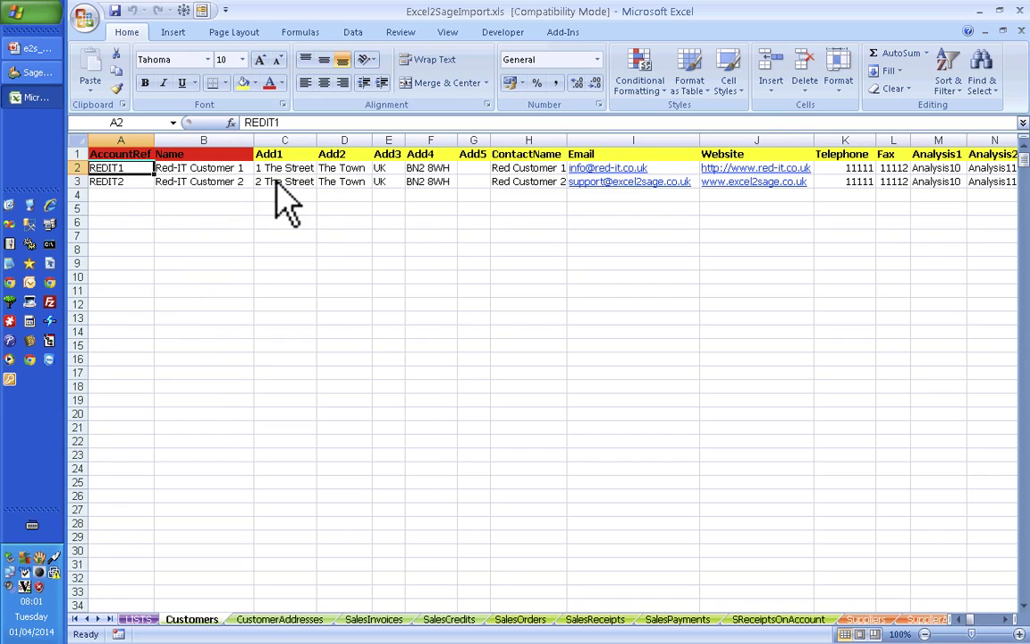
left_click(844, 169)
type("9")
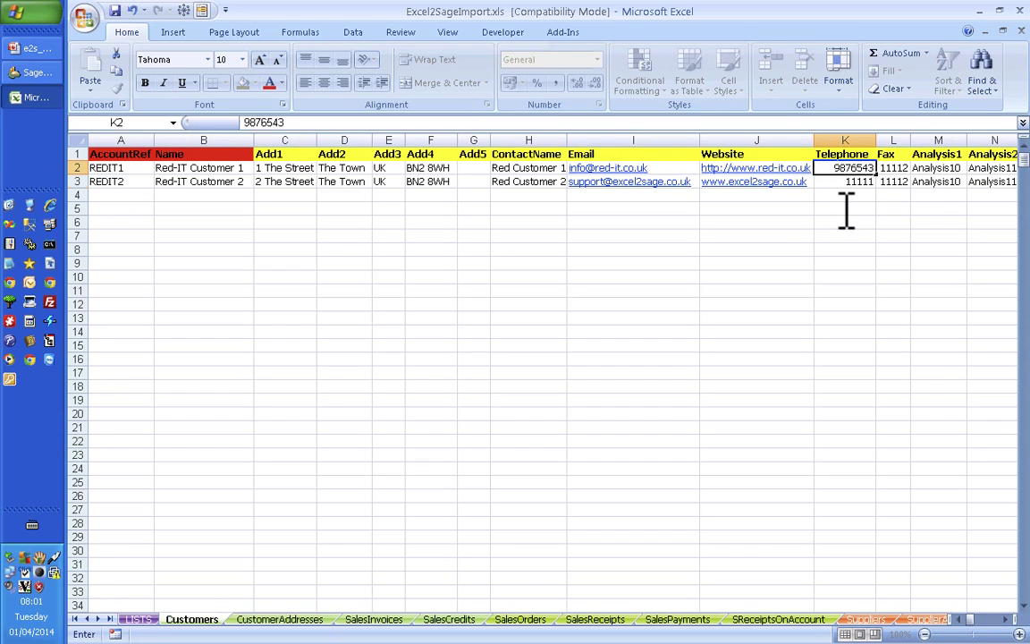
type("876543")
key("Return")
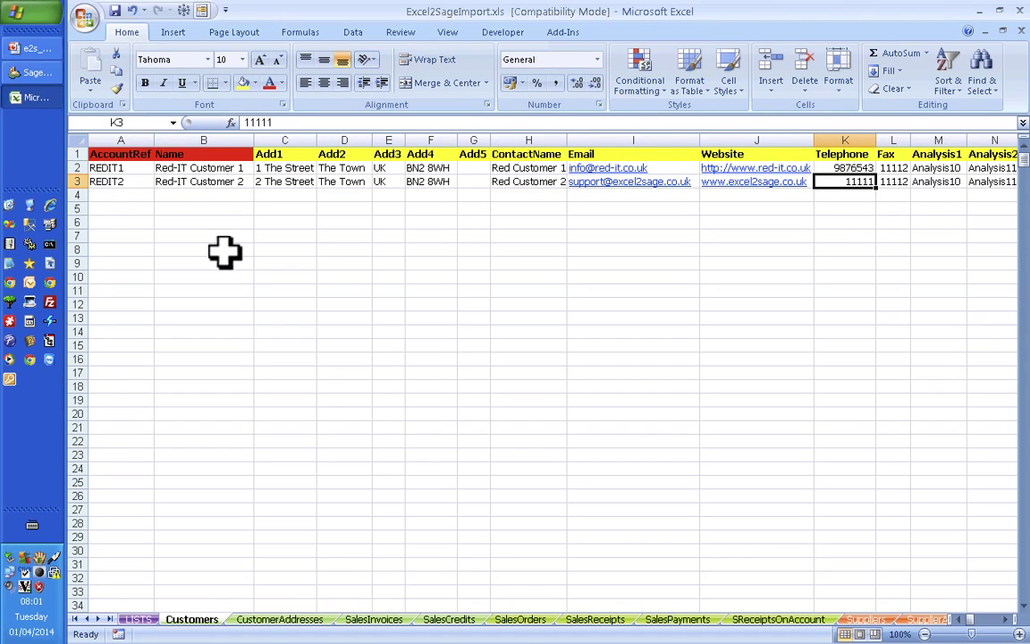
left_click(114, 10)
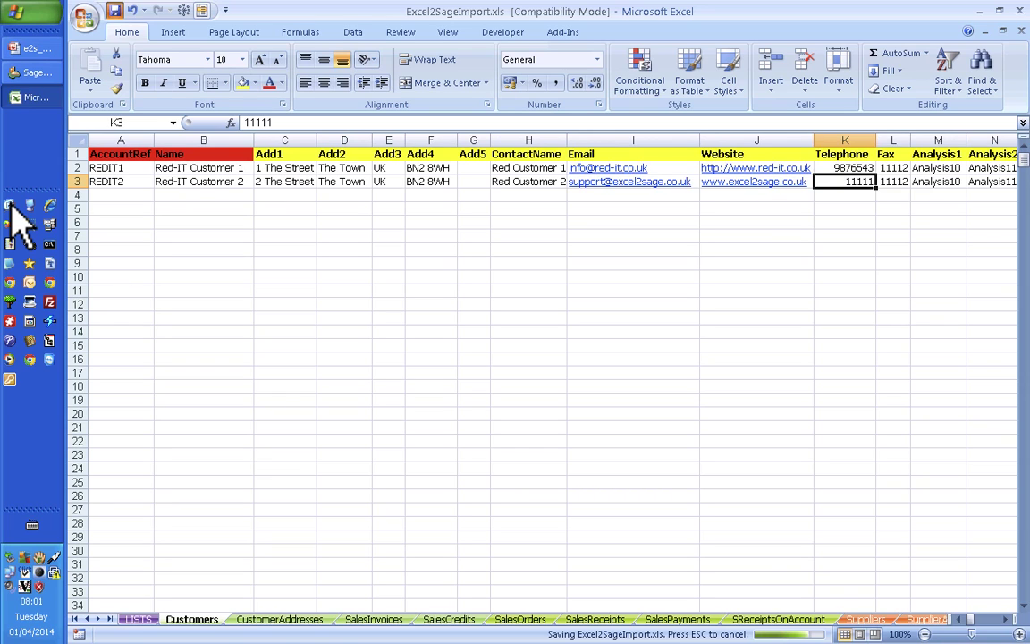
Return to the saved Excel2SageImport.xls workbook and close Excel.
left_click(11, 205)
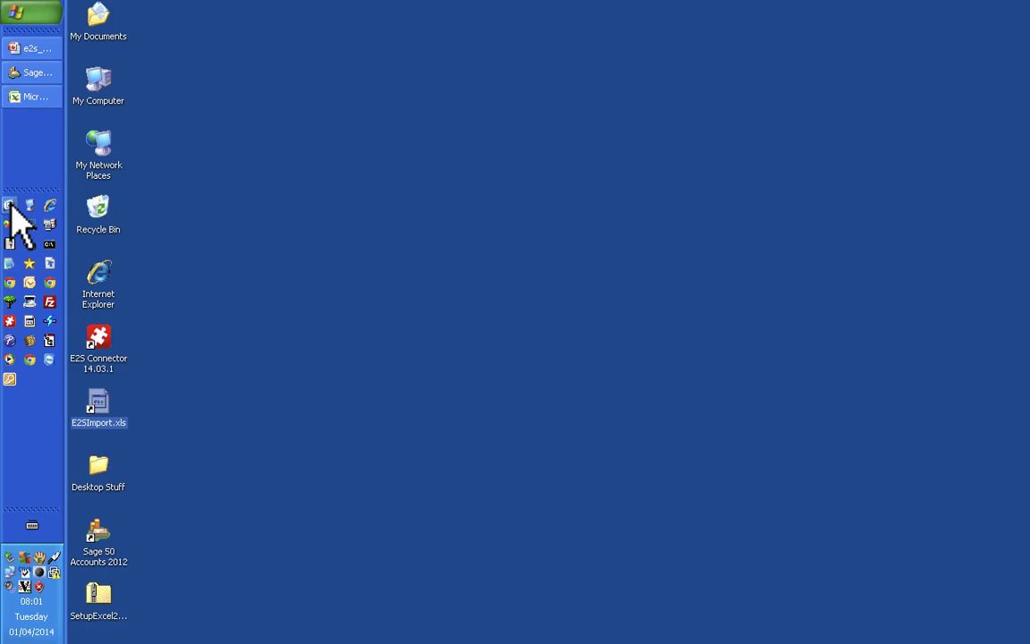
left_click(35, 97)
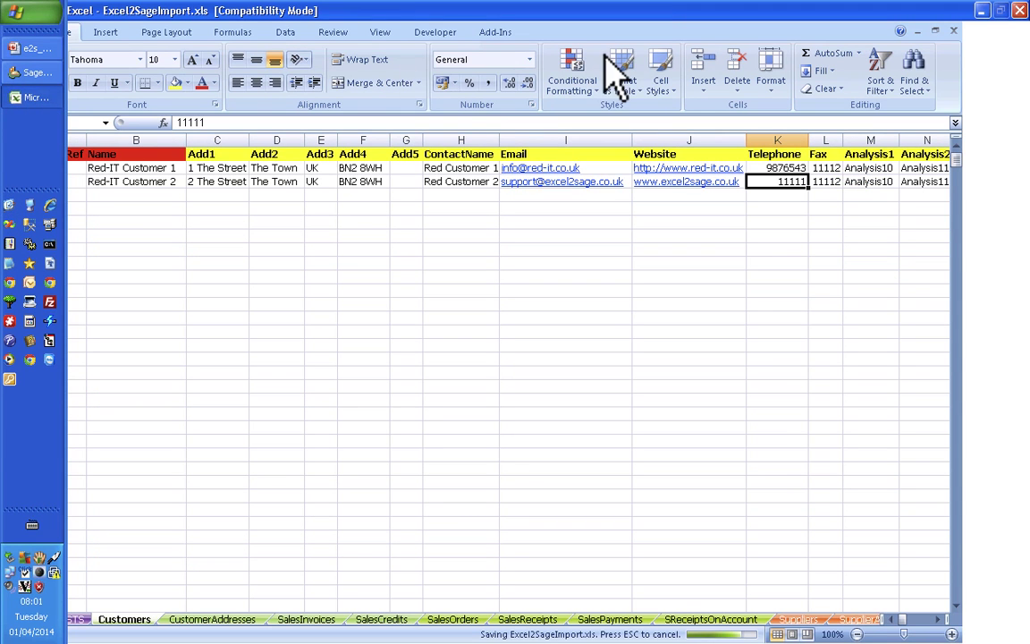
left_click(999, 11)
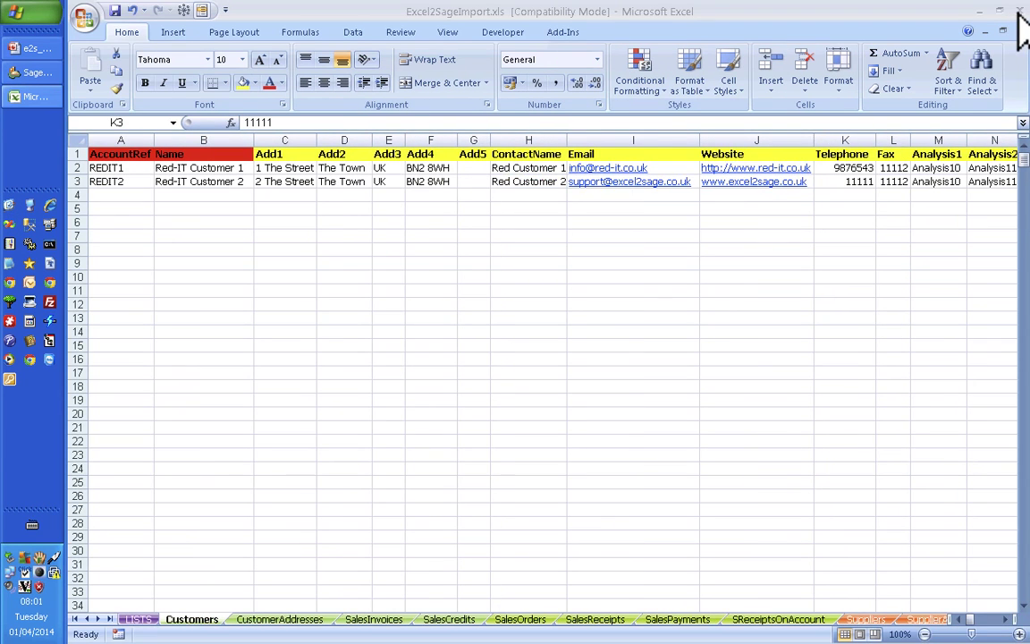
left_click(1019, 11)
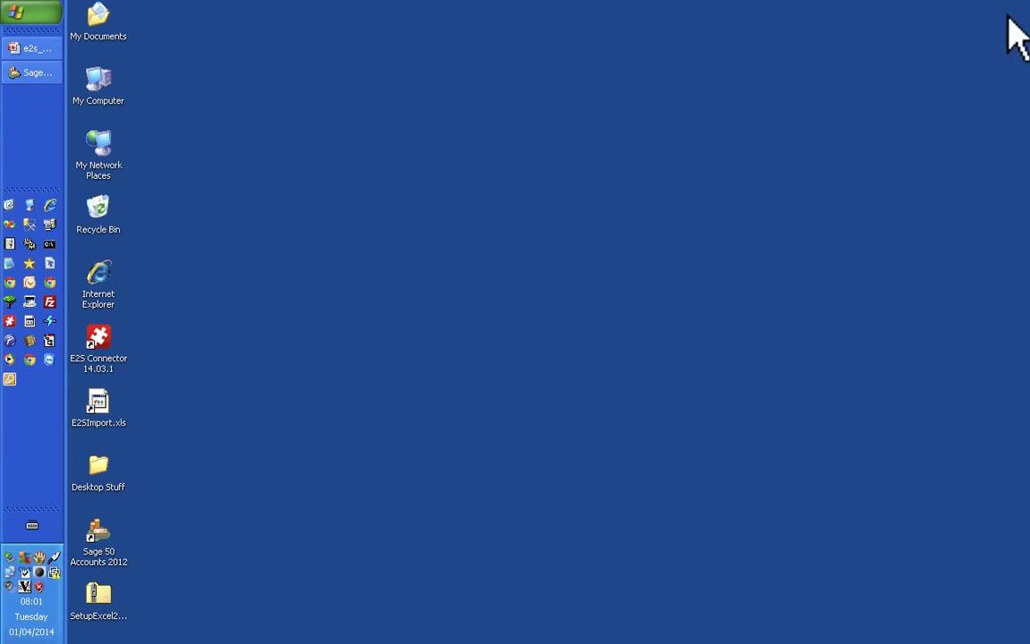
Open E2S Connector from the desktop, set its Sage version to 2012, save the configuration and exit the connector.
double_click(109, 344)
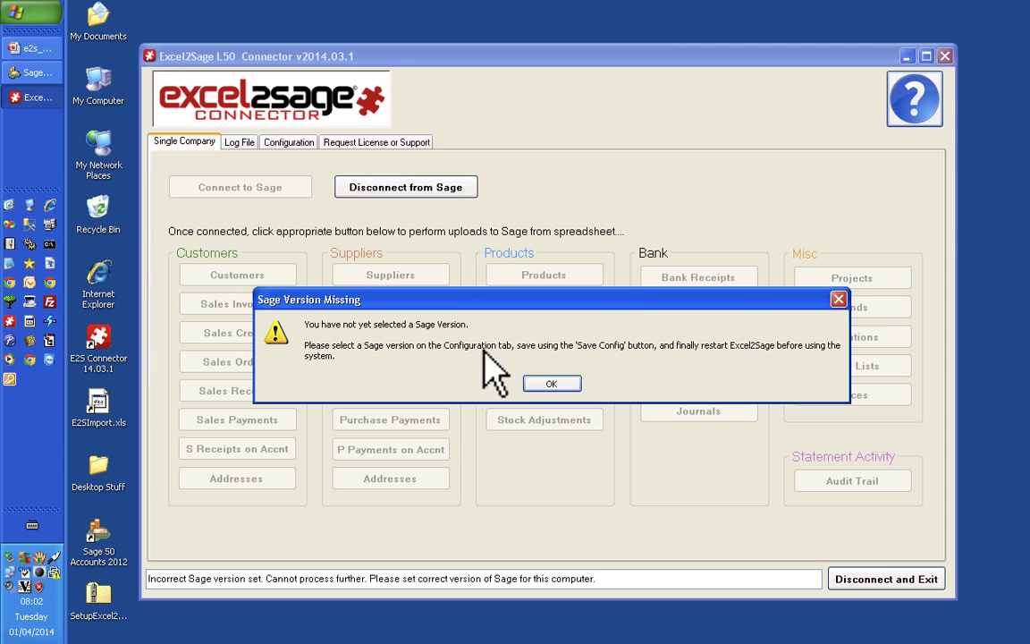
left_click(551, 381)
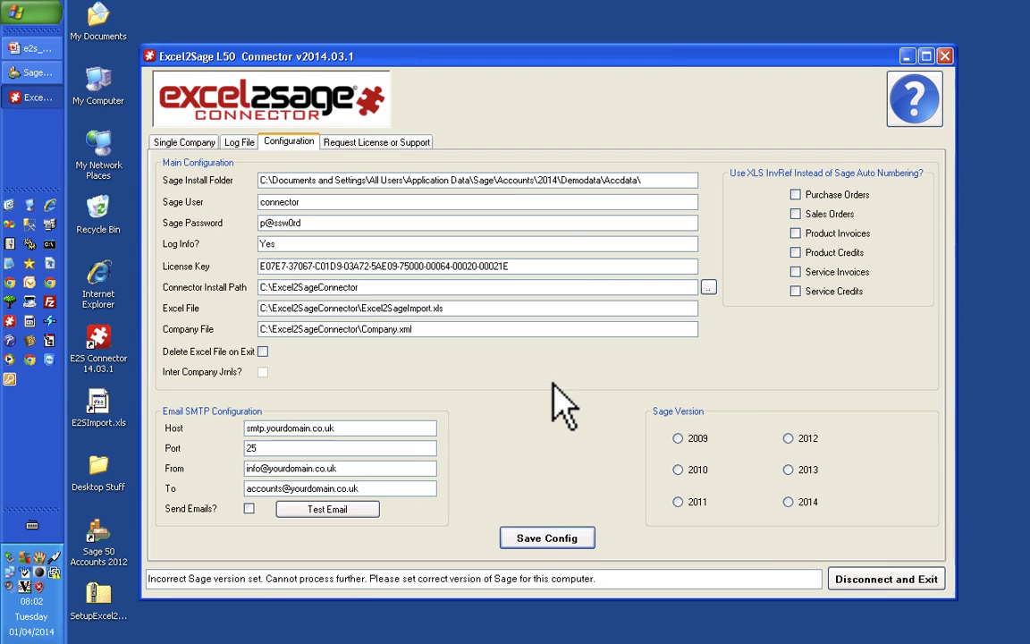
left_click(788, 438)
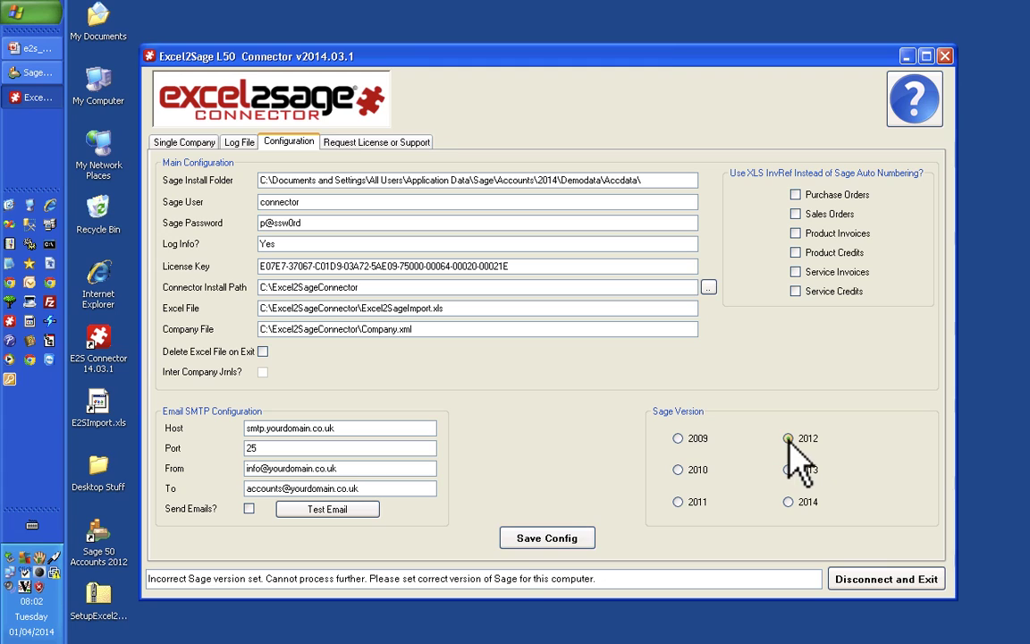
left_click(535, 546)
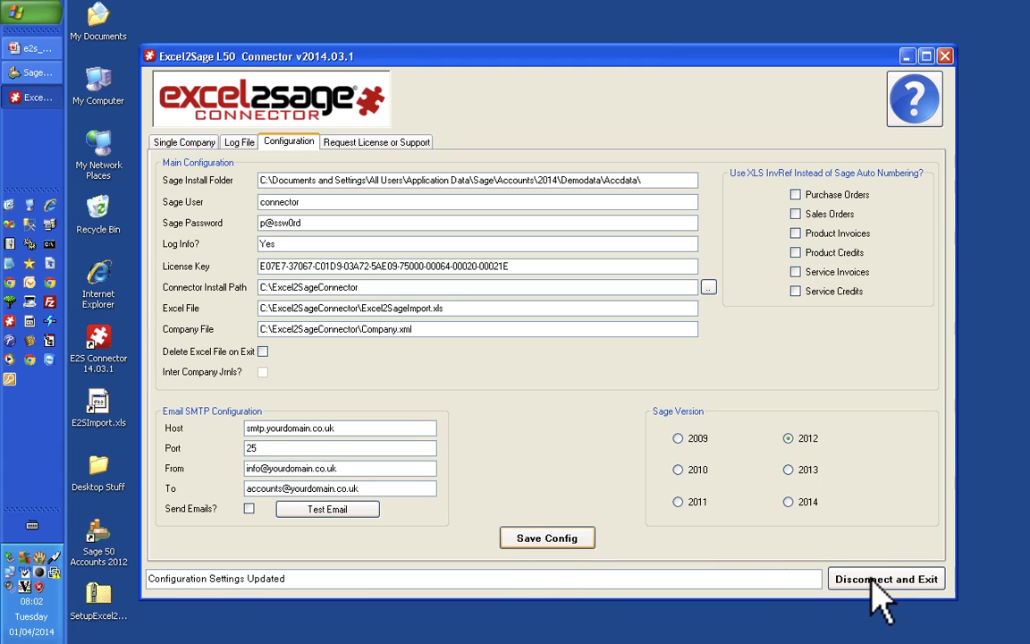
left_click(836, 579)
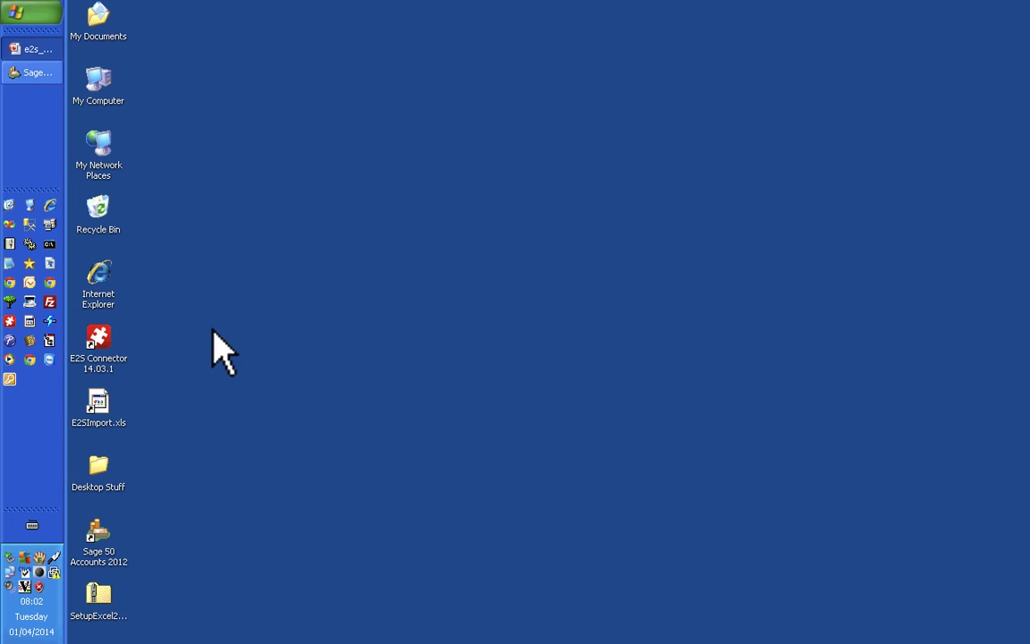
Restart E2S Connector and read all available Sage companies, agreeing to overwrite the existing company information.
double_click(110, 340)
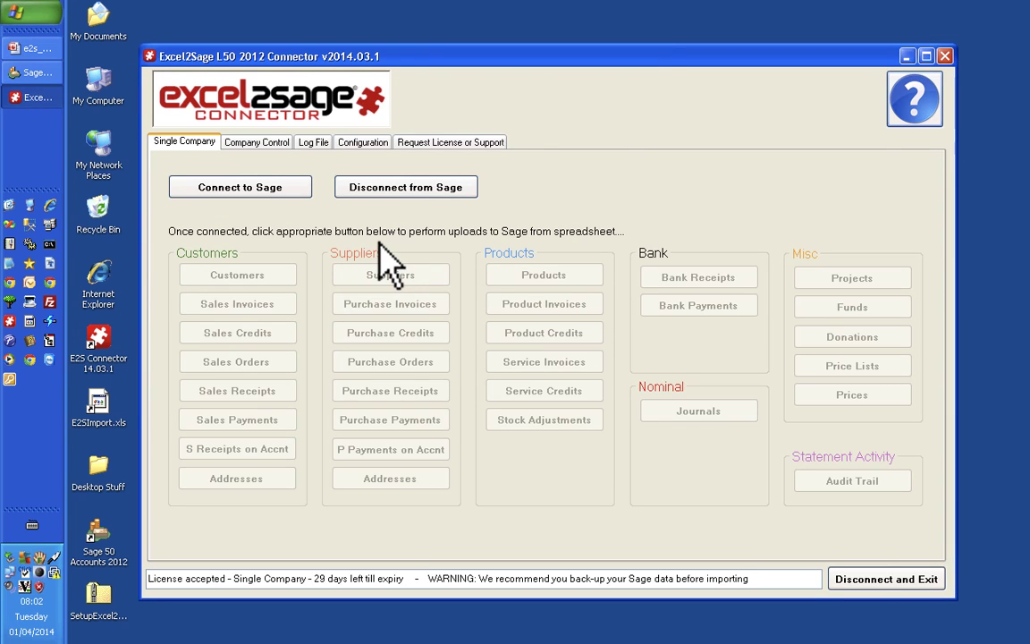
left_click(251, 144)
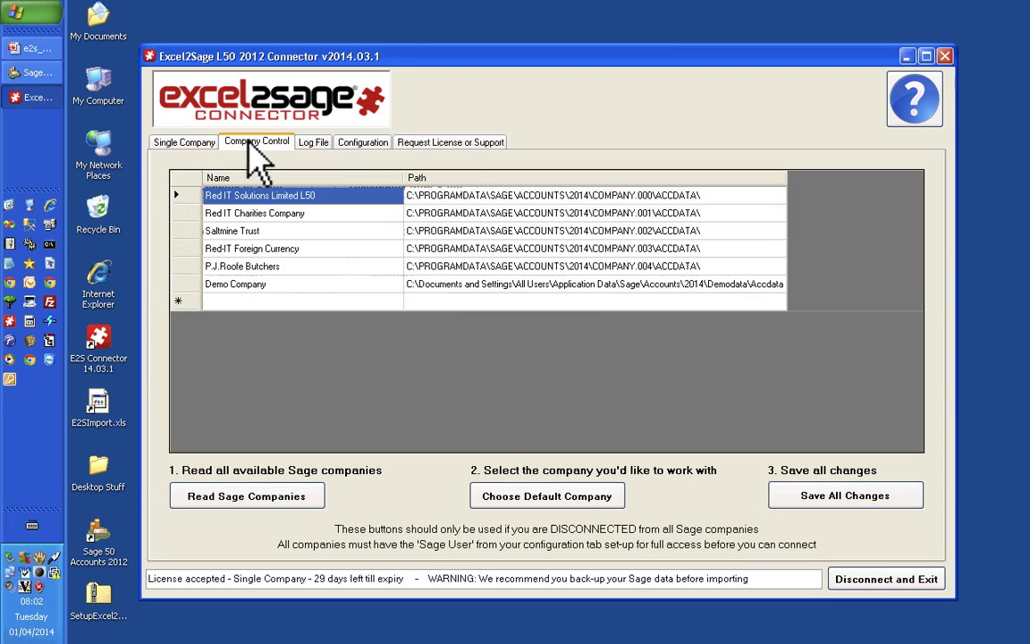
left_click(236, 495)
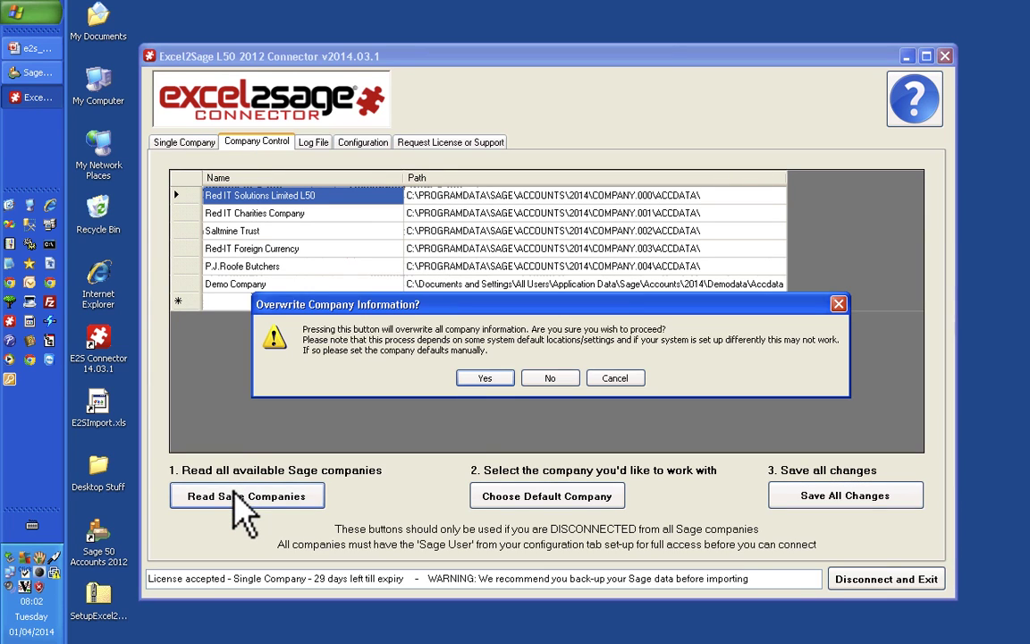
left_click(488, 379)
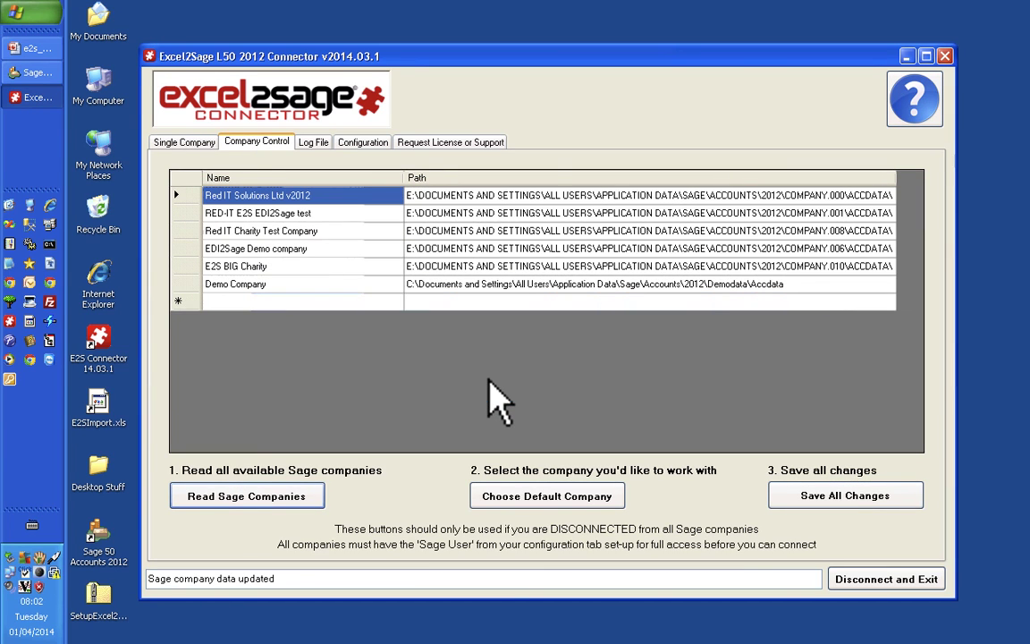
Make RED-IT E2S EDI2Sage test the default company and start a new log file.
left_click(191, 215)
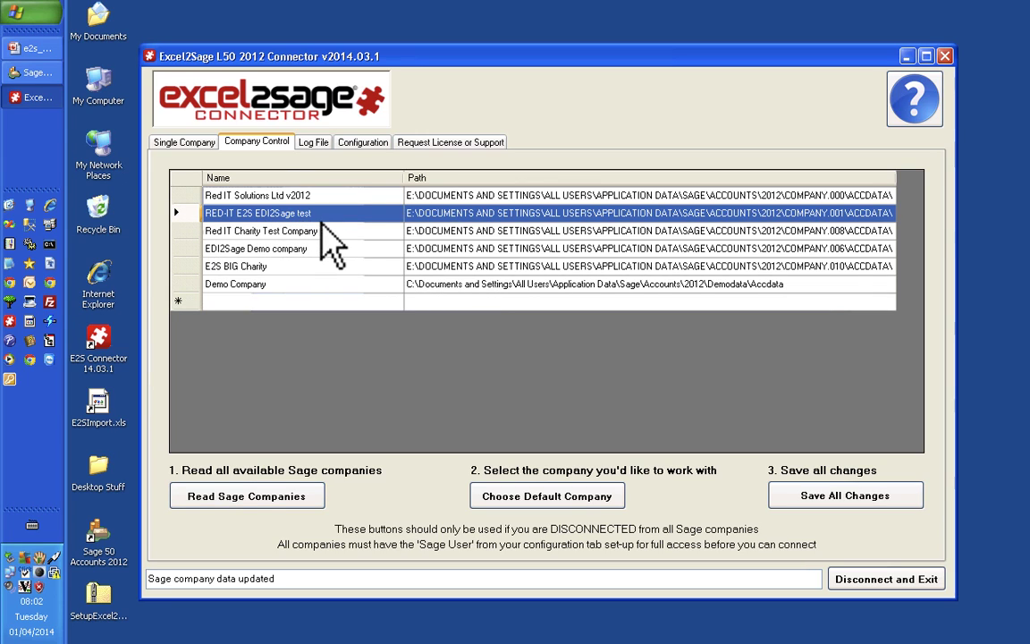
left_click(541, 501)
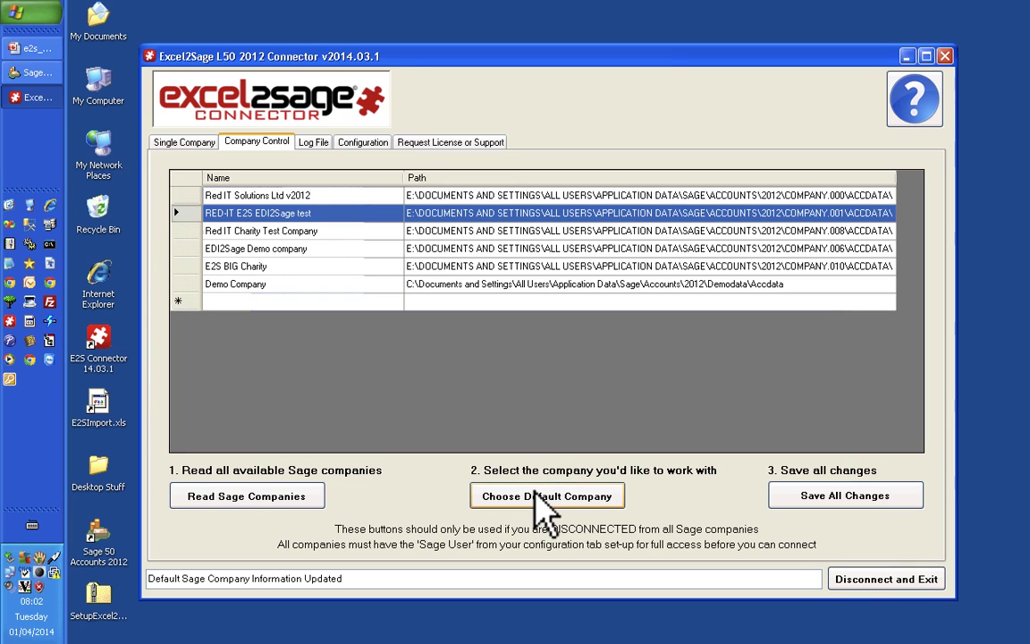
left_click(313, 143)
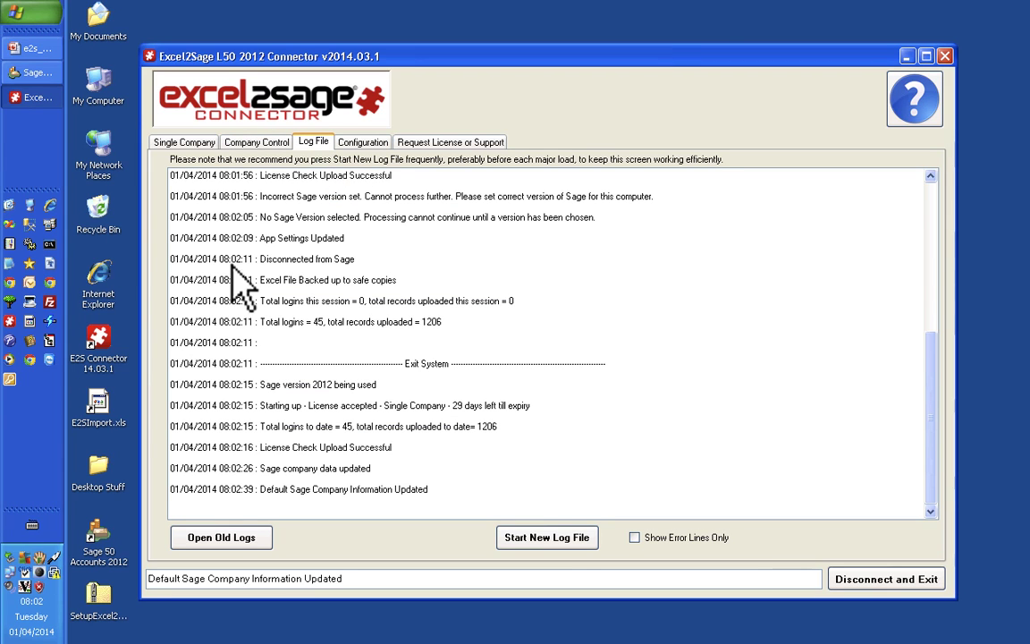
left_click(557, 536)
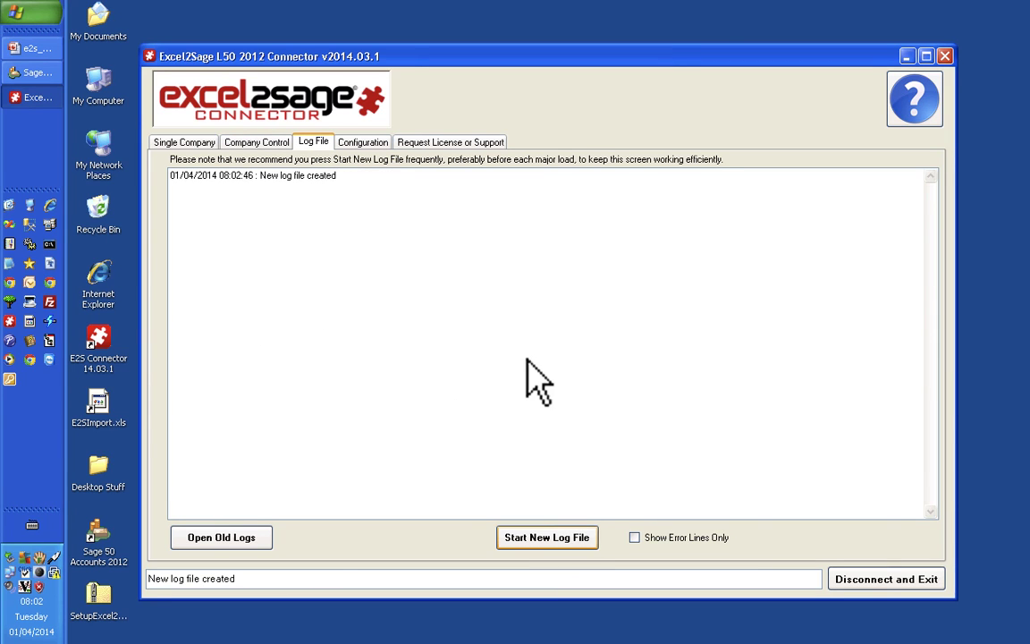
Connect the connector to Sage and upload the Customers sheet from the spreadsheet.
left_click(189, 145)
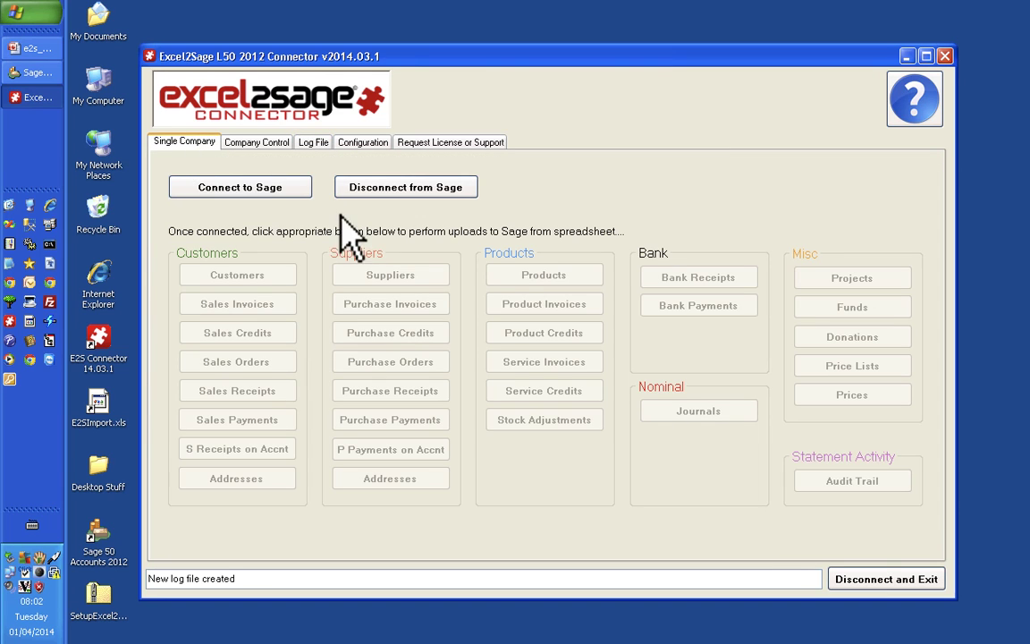
left_click(268, 199)
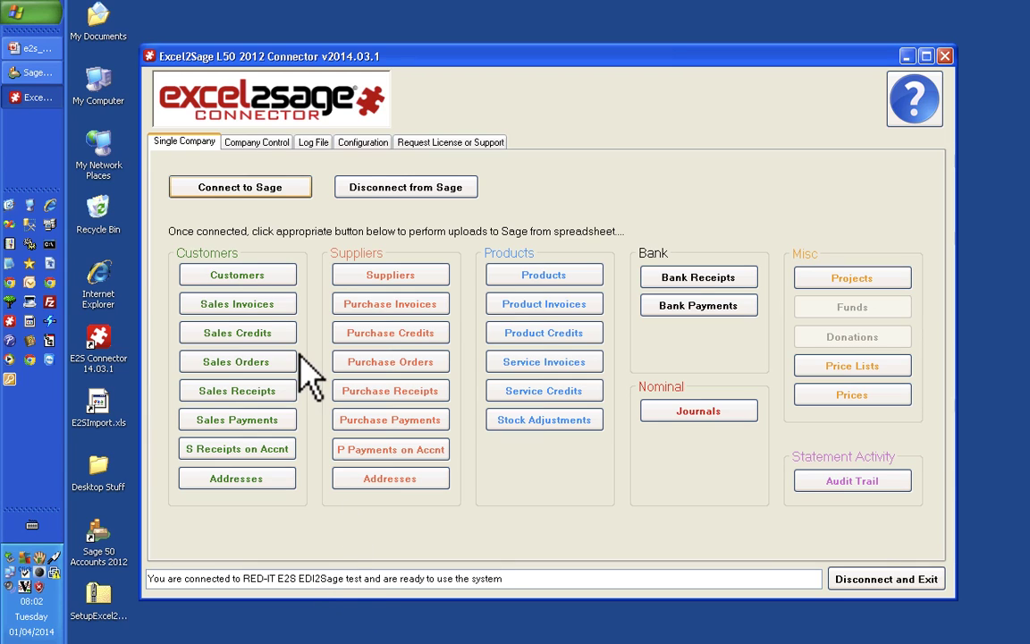
left_click(253, 281)
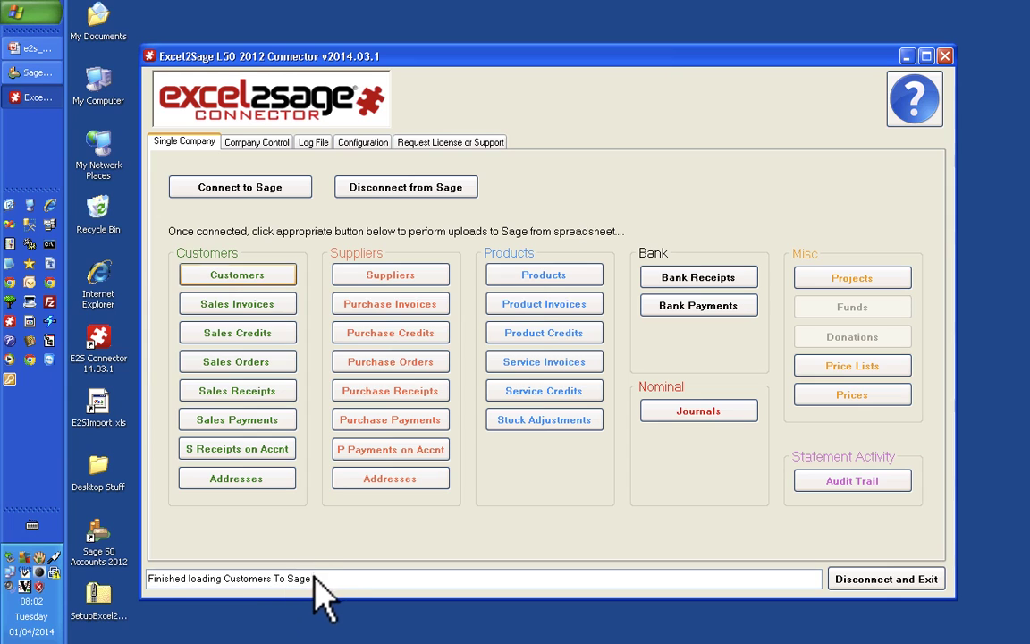
Check the customer upload in the status message and log file, and disconnect from Sage and exit the connector.
left_click_drag(314, 578, 142, 590)
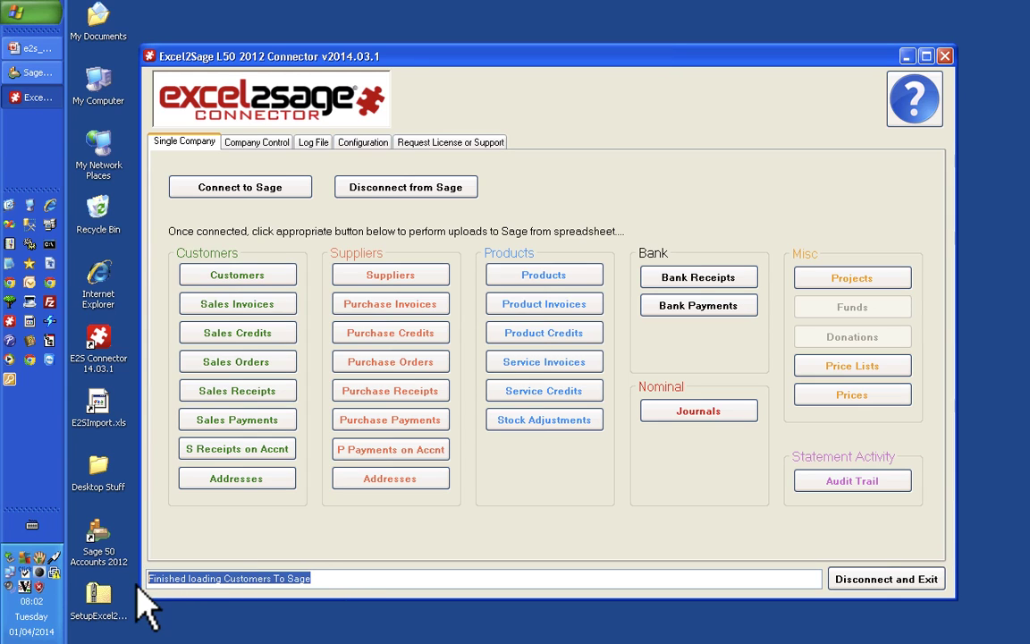
left_click(313, 145)
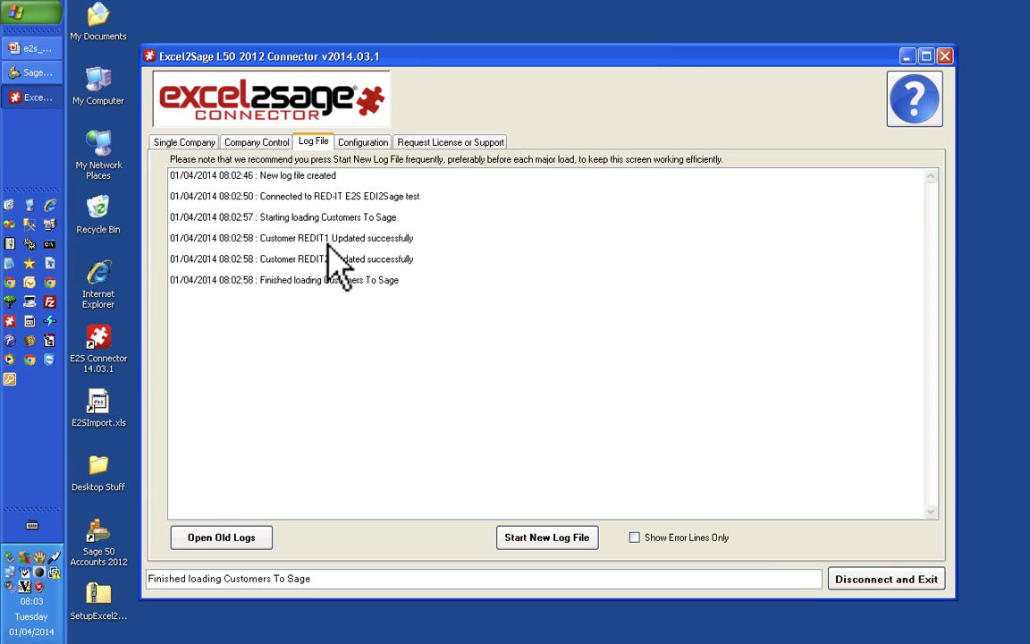
left_click(864, 582)
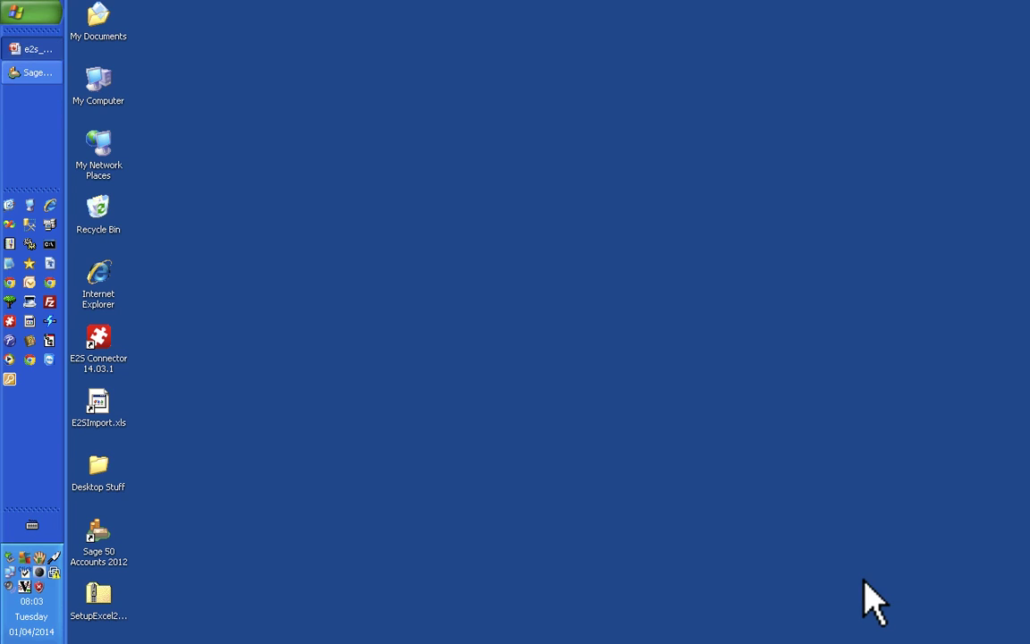
Switch to Sage 50 Accounts, clear the Customers list filter to show all records, and check the telephone number of REDIT1.
left_click(34, 74)
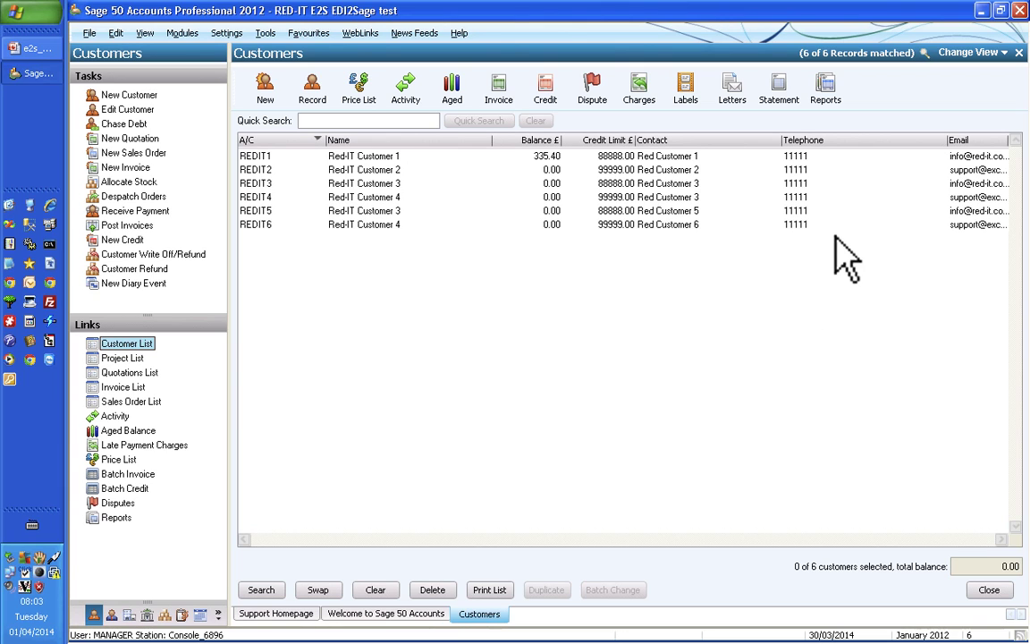
left_click(925, 52)
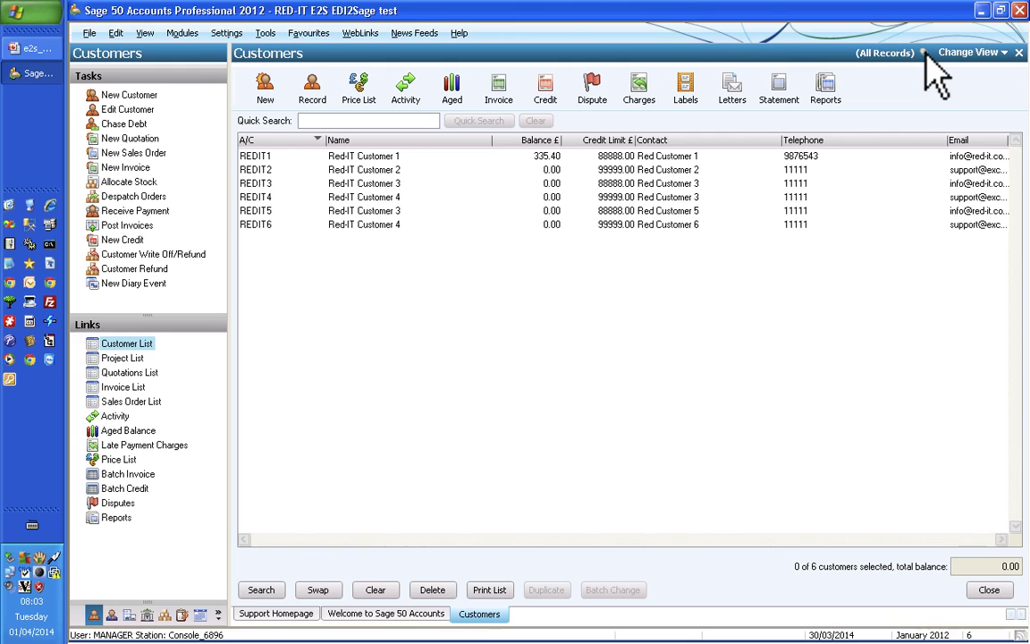
left_click(849, 157)
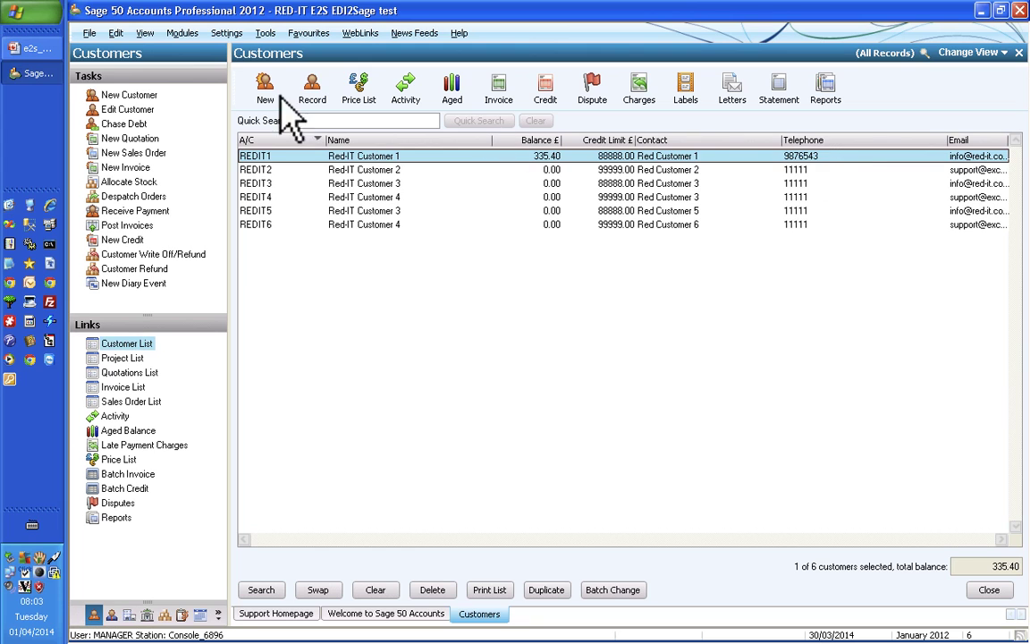
Switch to the e2s_install_v2.pptx presentation in PowerPoint.
left_click(54, 50)
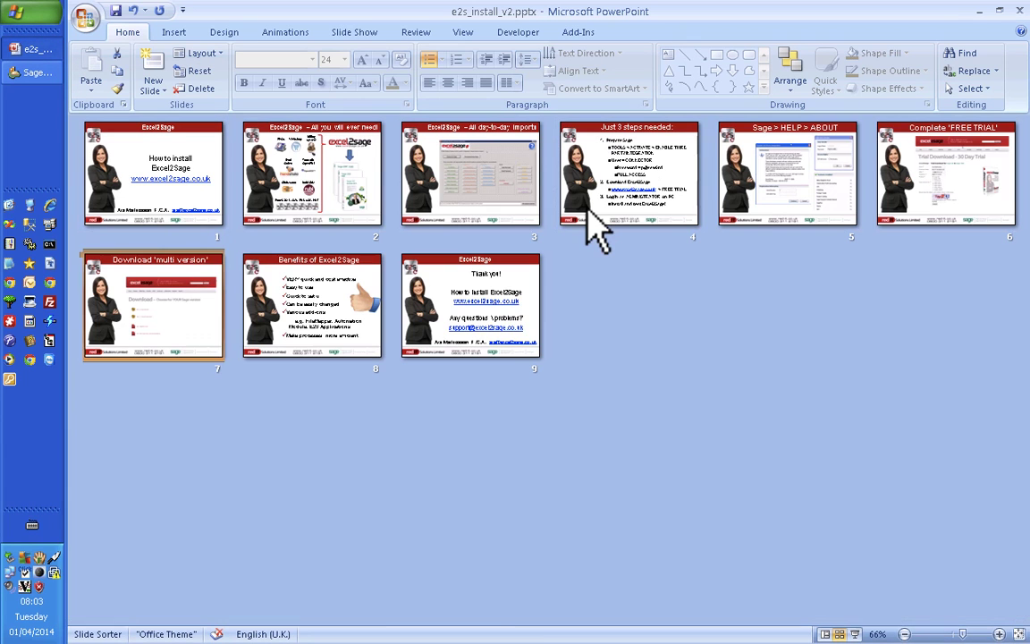